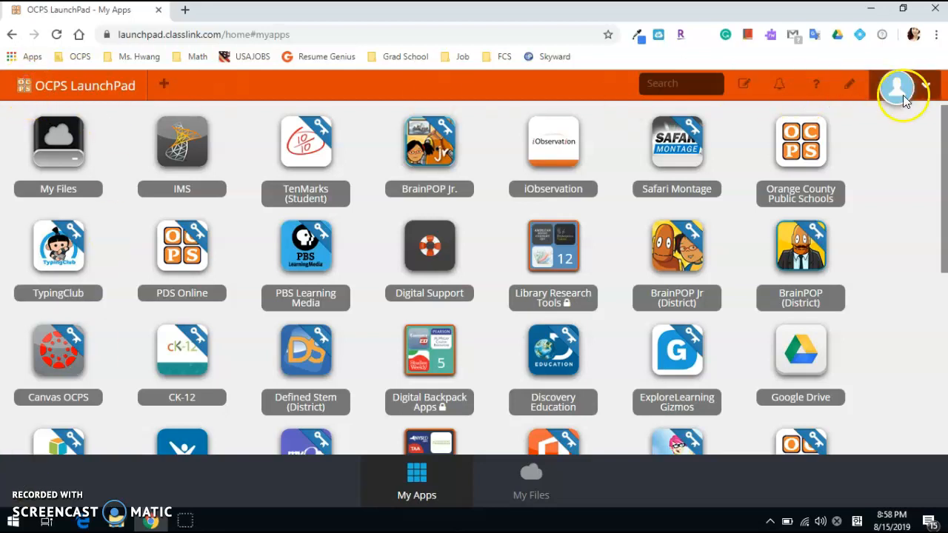
Open Canvas OCPS and go to the assignments page of the third-grade Language Arts course
left_click(80, 377)
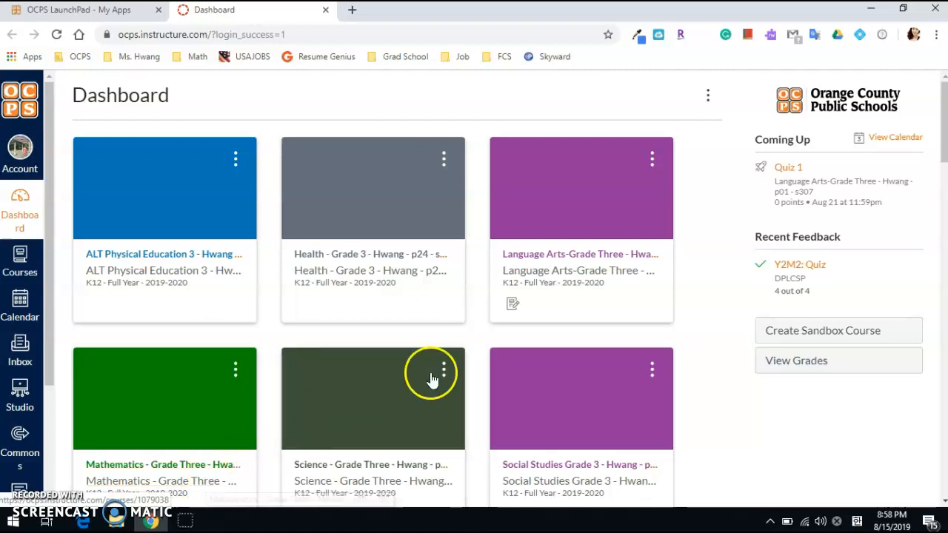
left_click(573, 273)
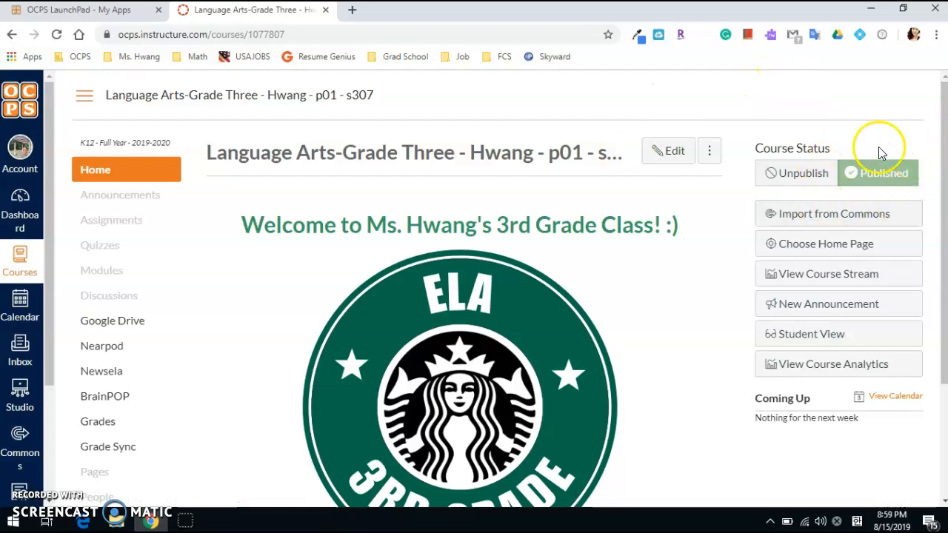
scroll(635, 269, "down", 1)
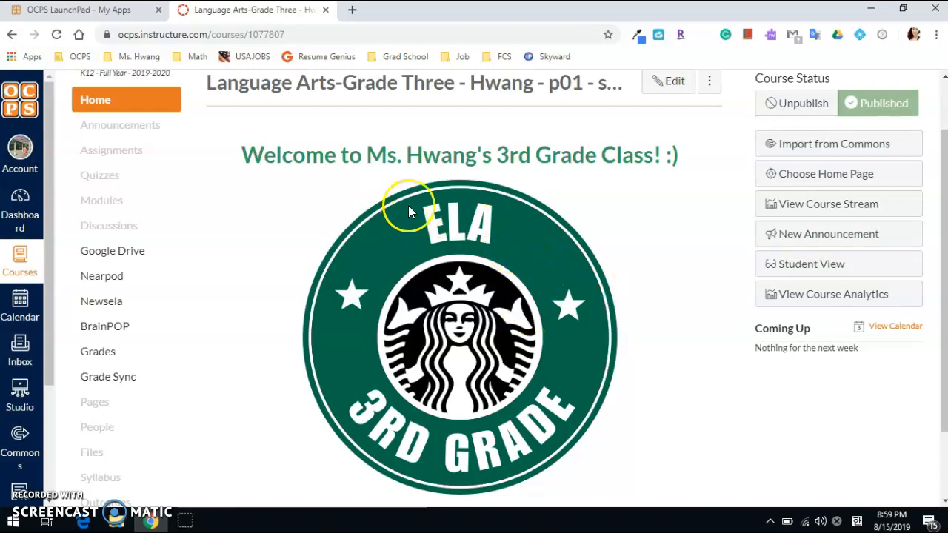
left_click(141, 157)
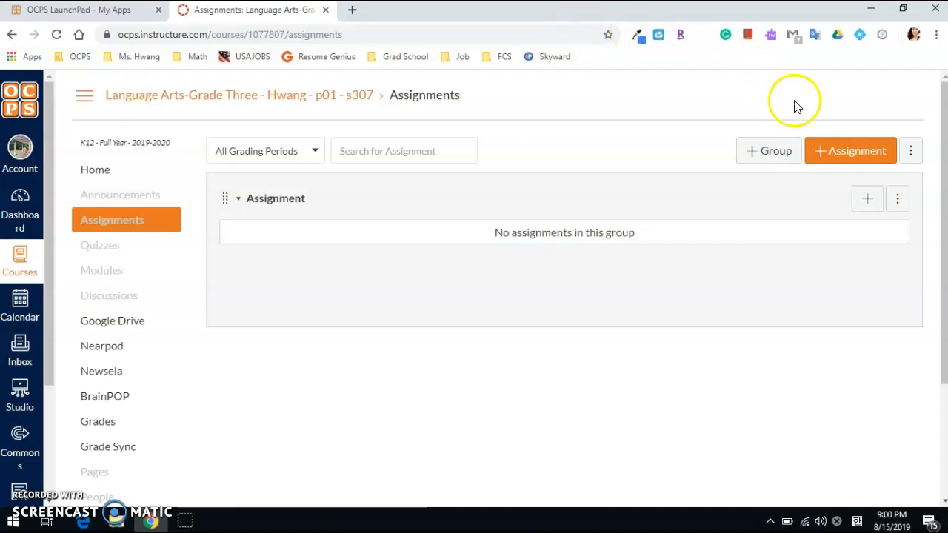
Add an assignment group named "Classwork" to the course and save it
left_click(787, 164)
left_click(408, 271)
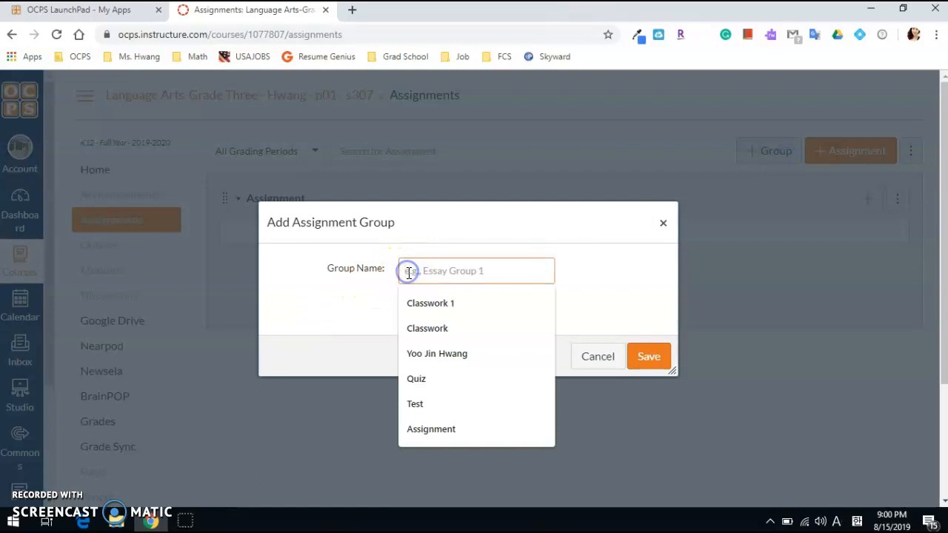
type("Classwork 1")
key("BackSpace")
key("BackSpace")
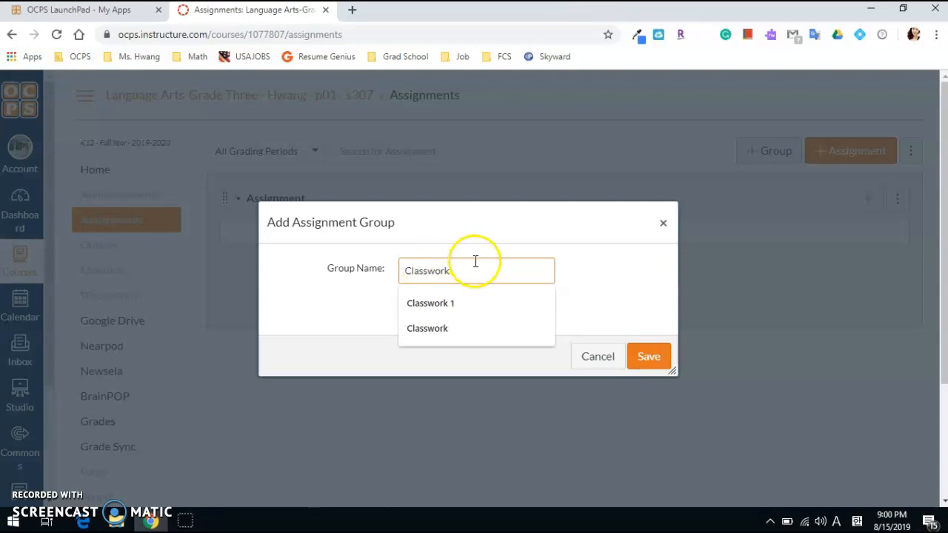
left_click(648, 357)
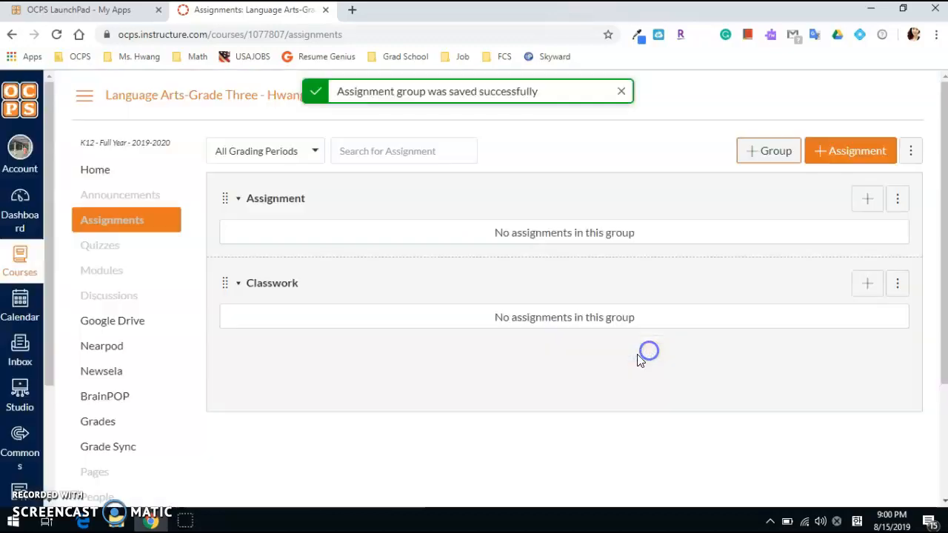
Create and save a second new assignment group named "Quiz"
left_click(752, 151)
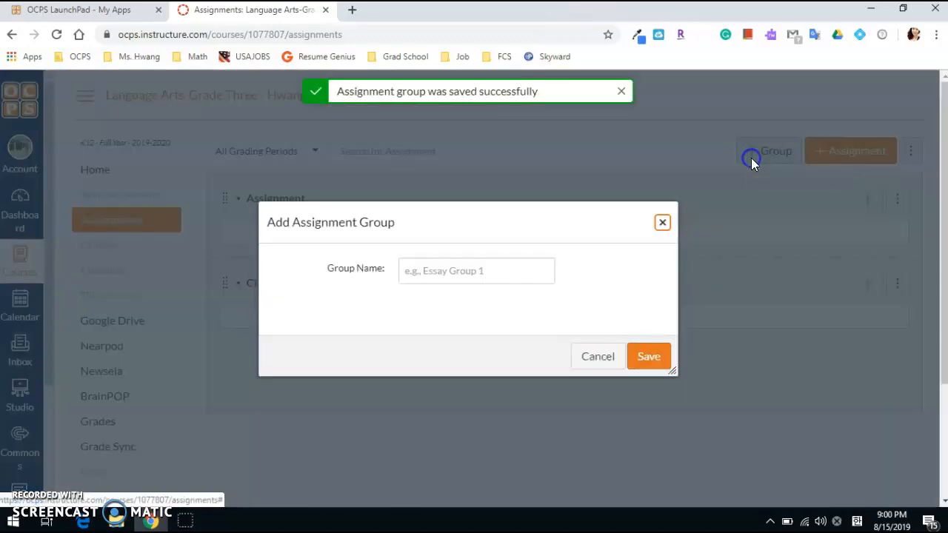
left_click(486, 273)
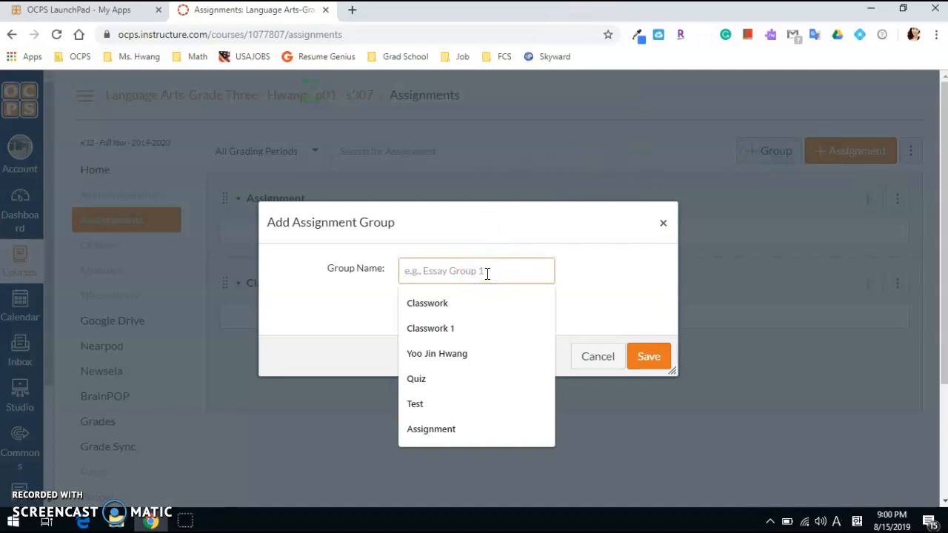
type("Quiz")
left_click(649, 353)
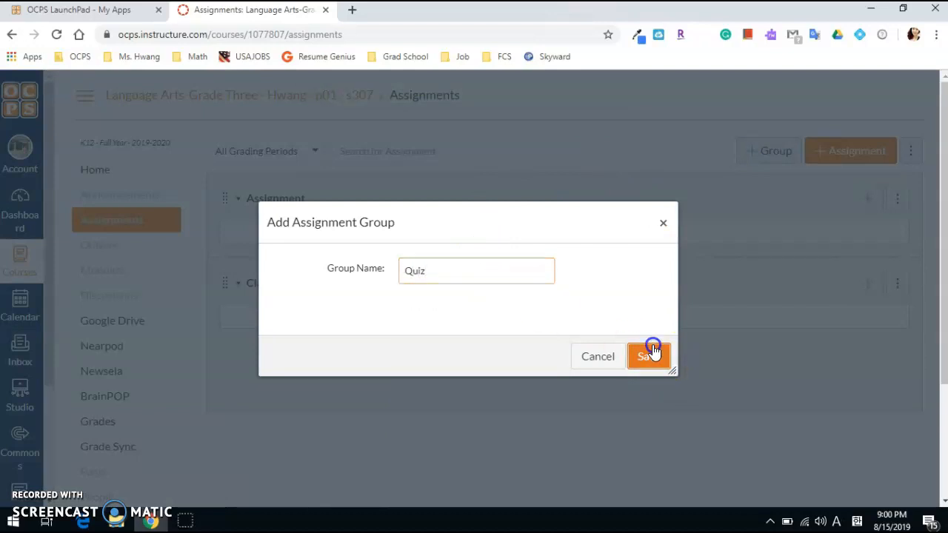
Create and save another assignment group named "Test"
left_click(758, 161)
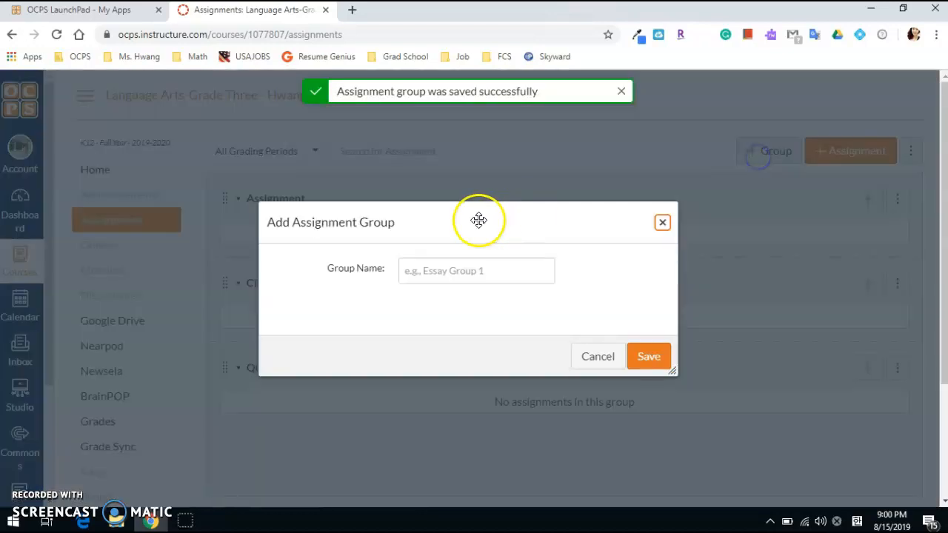
left_click(475, 274)
type("Test")
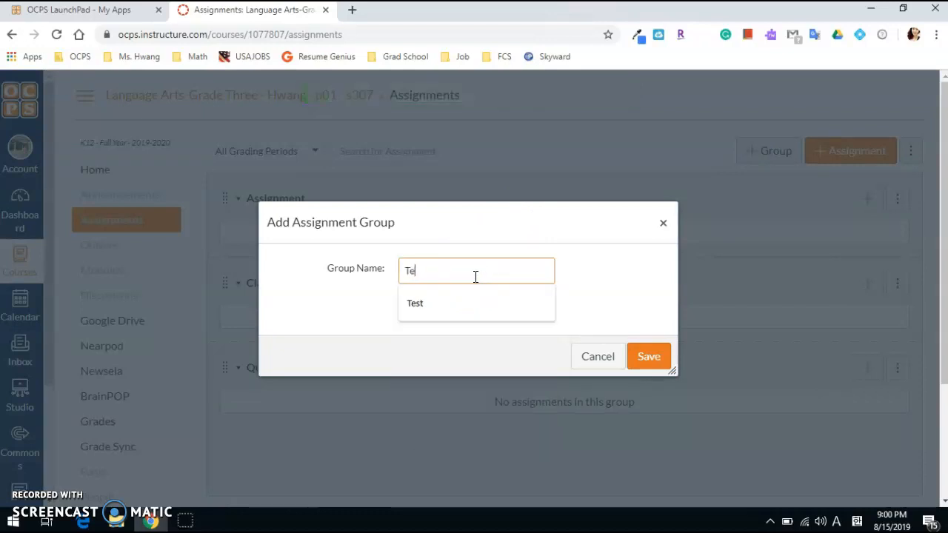
left_click(648, 357)
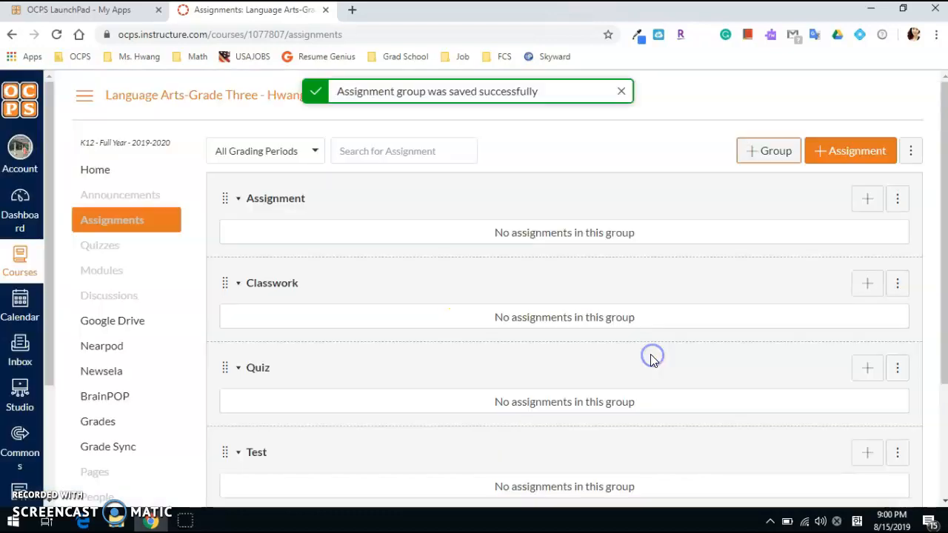
Delete the empty group named "Assignment" from the assignments page and confirm the deletion
scroll(733, 238, "down", 1)
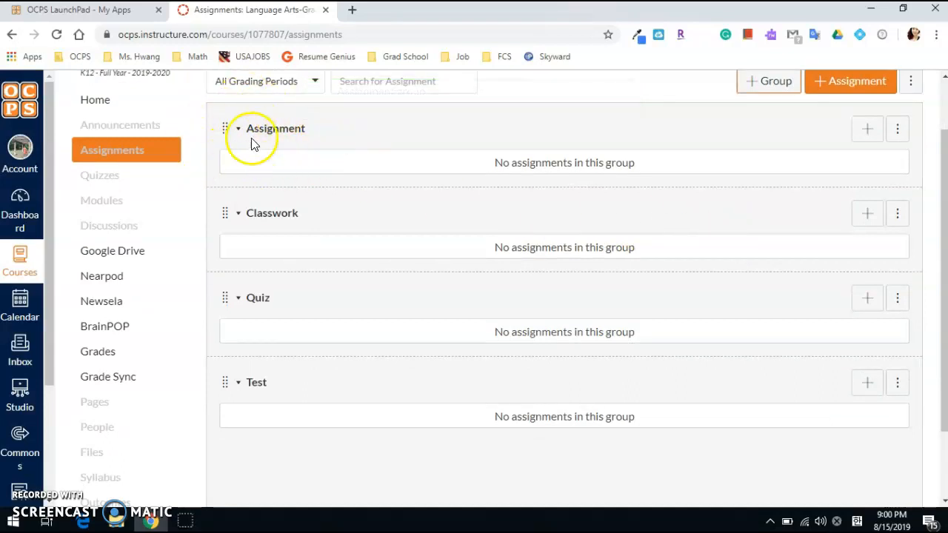
left_click(895, 131)
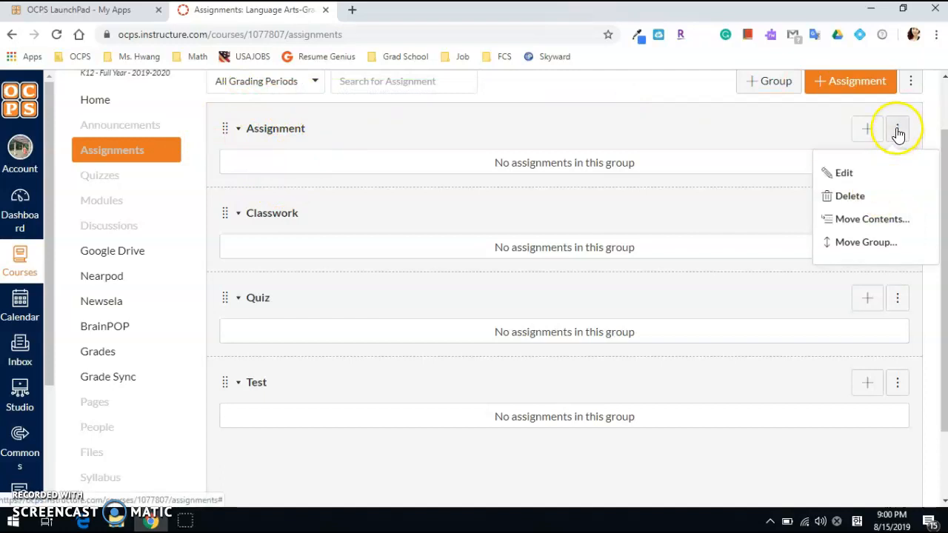
left_click(859, 197)
left_click(548, 116)
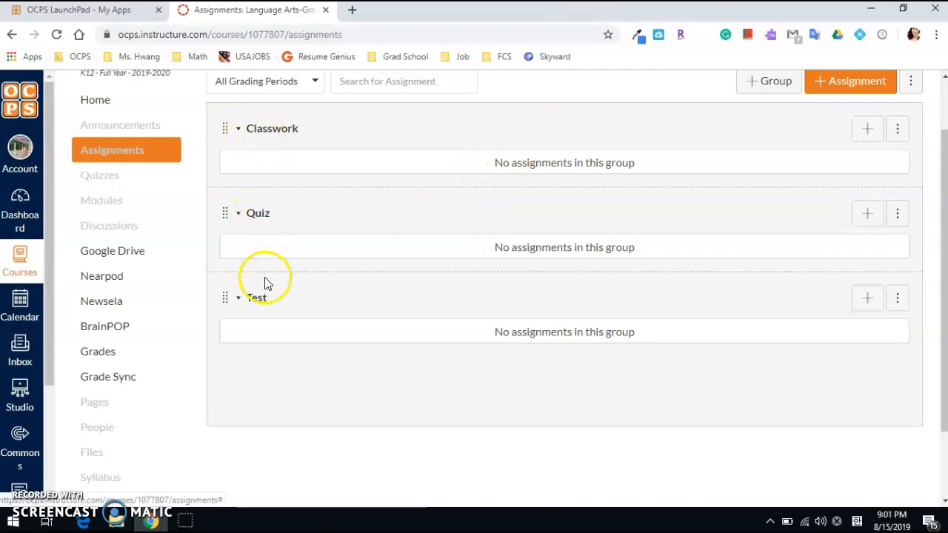
left_click(542, 166)
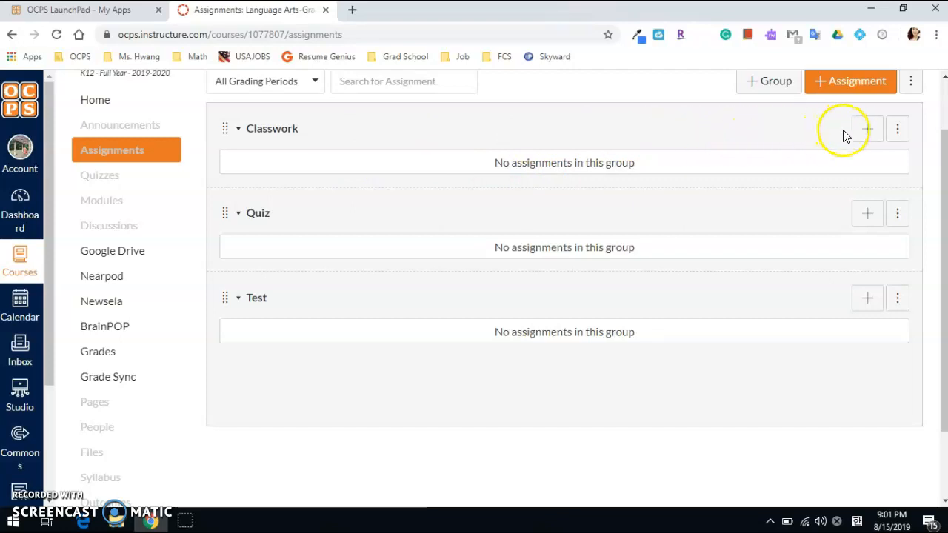
Start a new item in the Classwork group, keeping the type Assignment, and name it "Classwork 1"
left_click(868, 134)
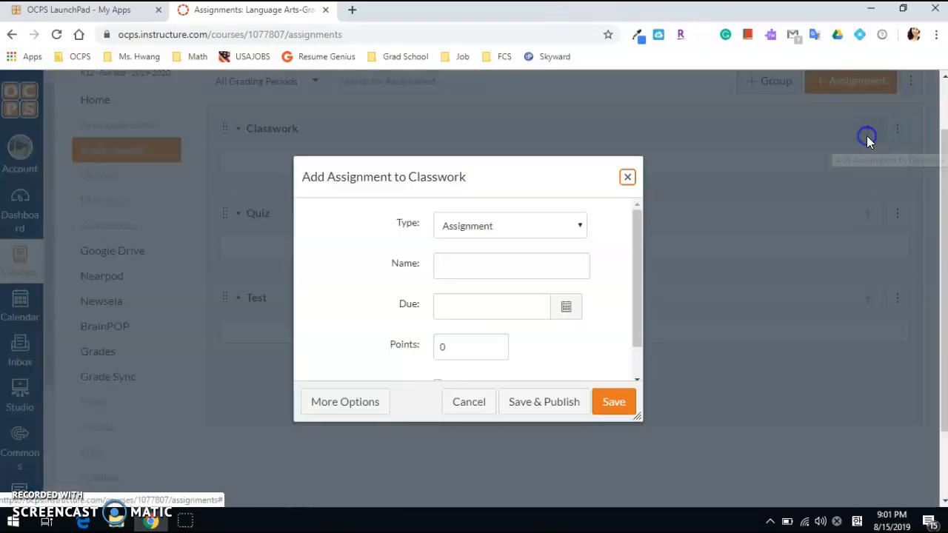
left_click(517, 224)
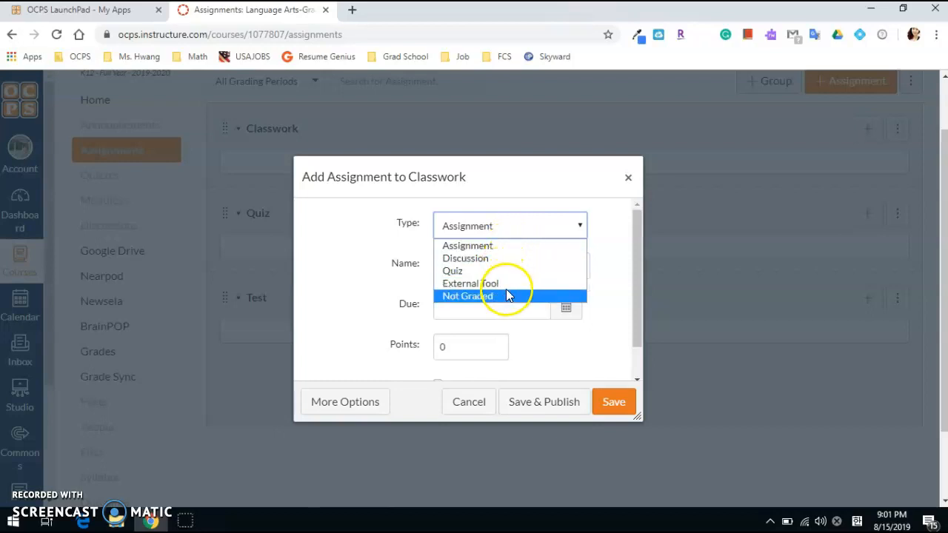
left_click(601, 248)
left_click(560, 263)
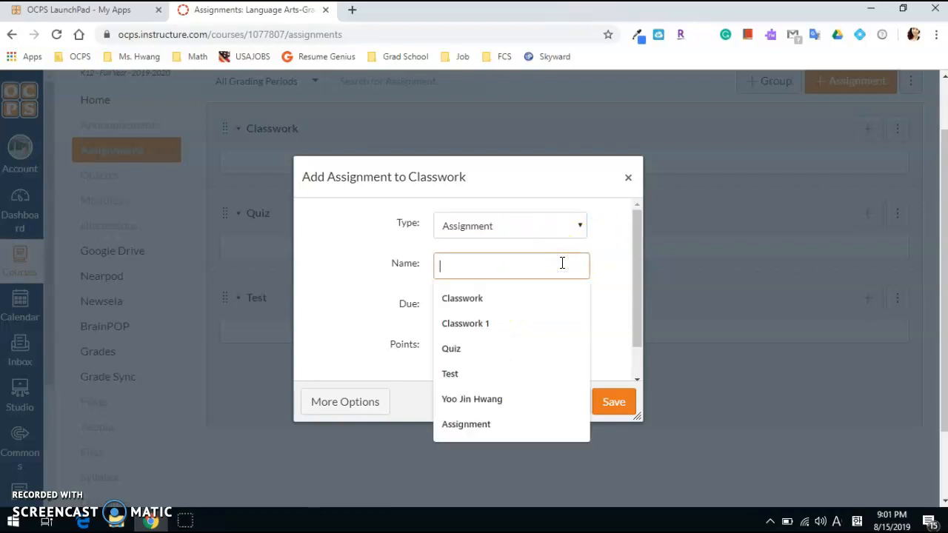
type("Classwor")
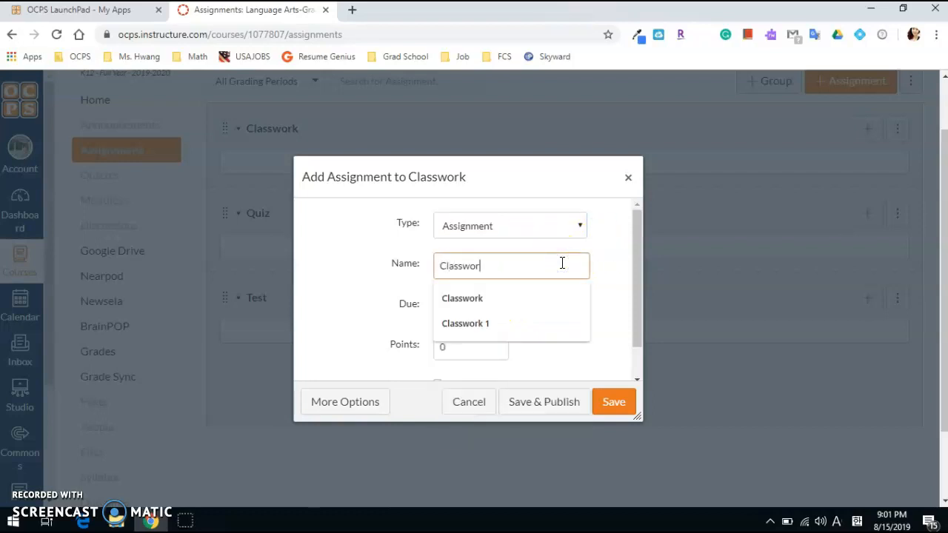
type("k 1")
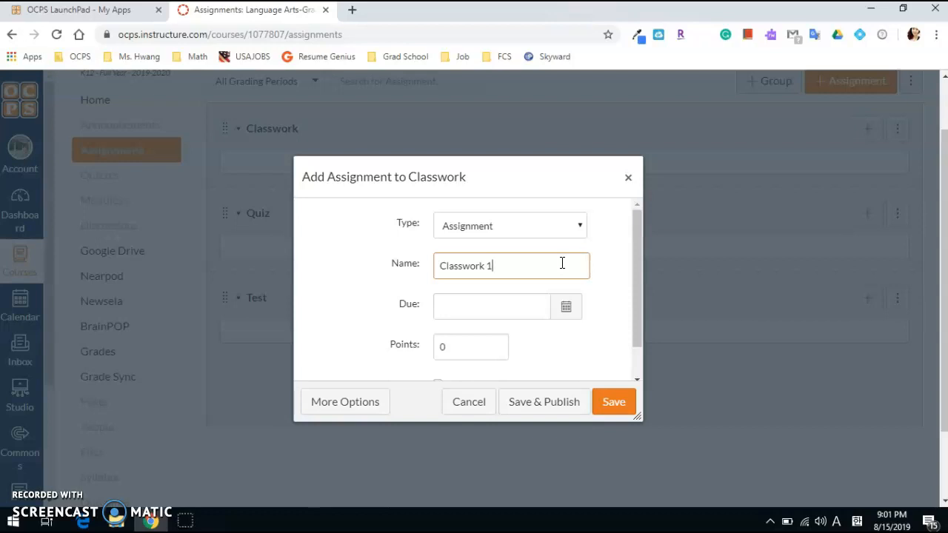
Set the due date of Classwork 1 to Aug 21, 2019
left_click(526, 275)
left_click(522, 308)
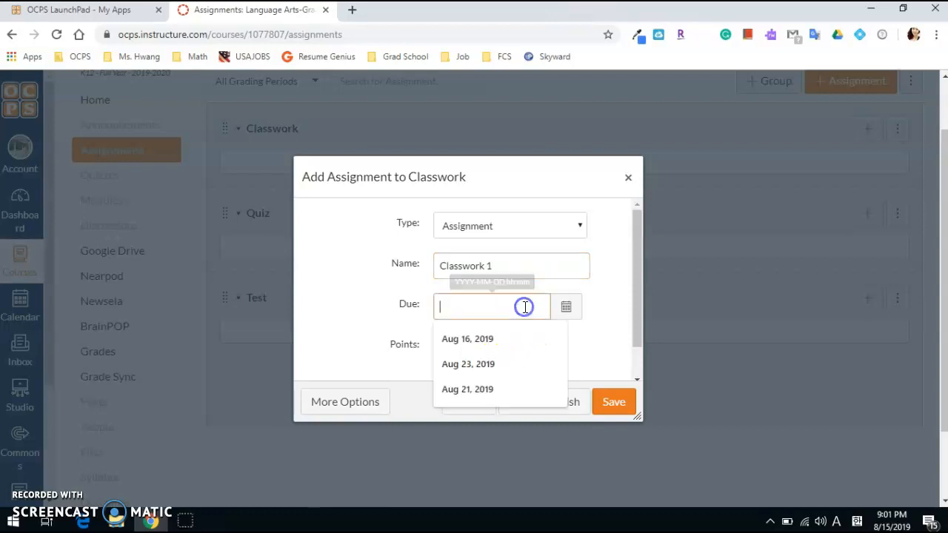
left_click(568, 306)
left_click(516, 442)
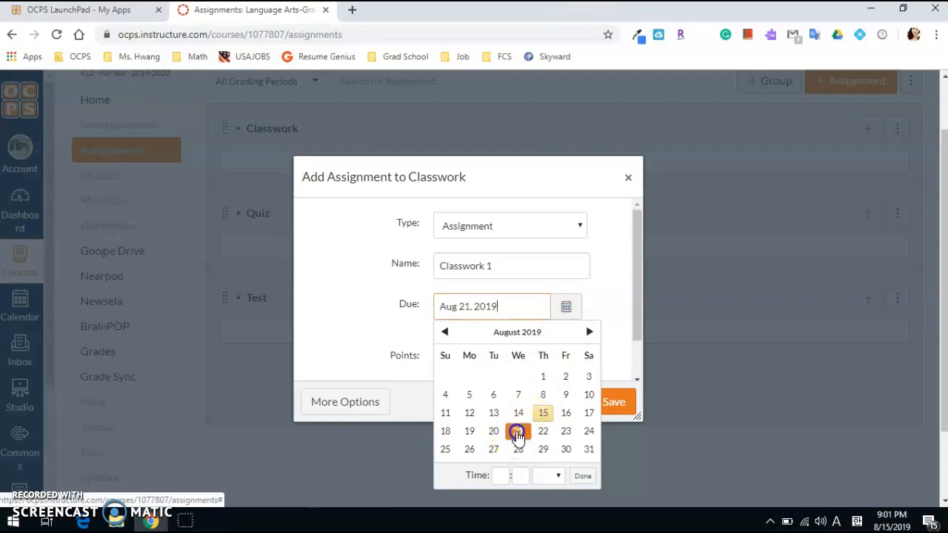
left_click(611, 313)
Give Classwork 1 a value of 5 points and save it with Sync to Skyward EA+ enabled
left_click_drag(482, 312, 374, 320)
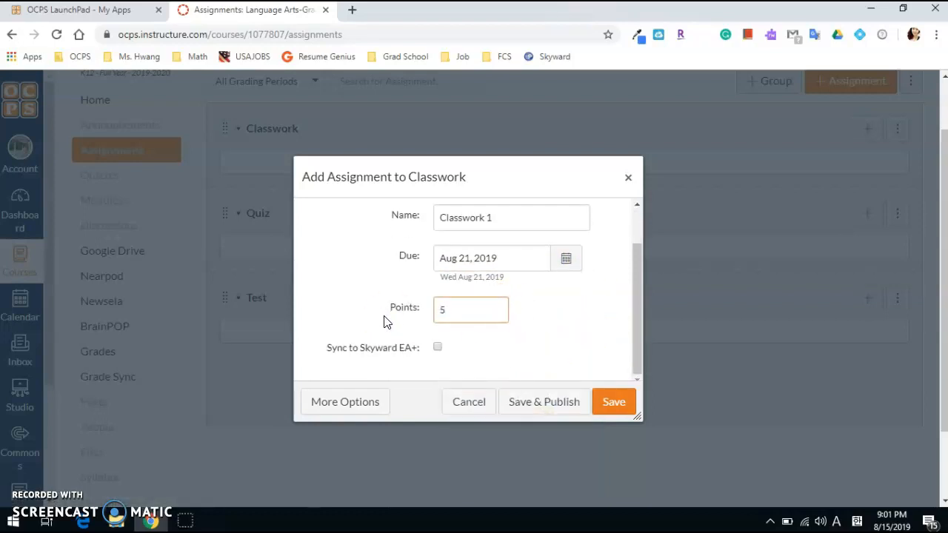
left_click(437, 348)
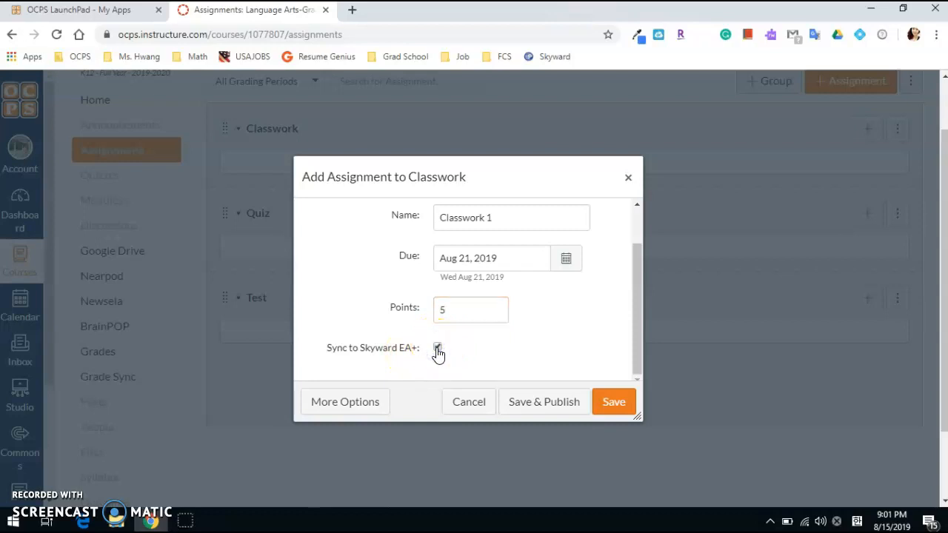
left_click(616, 405)
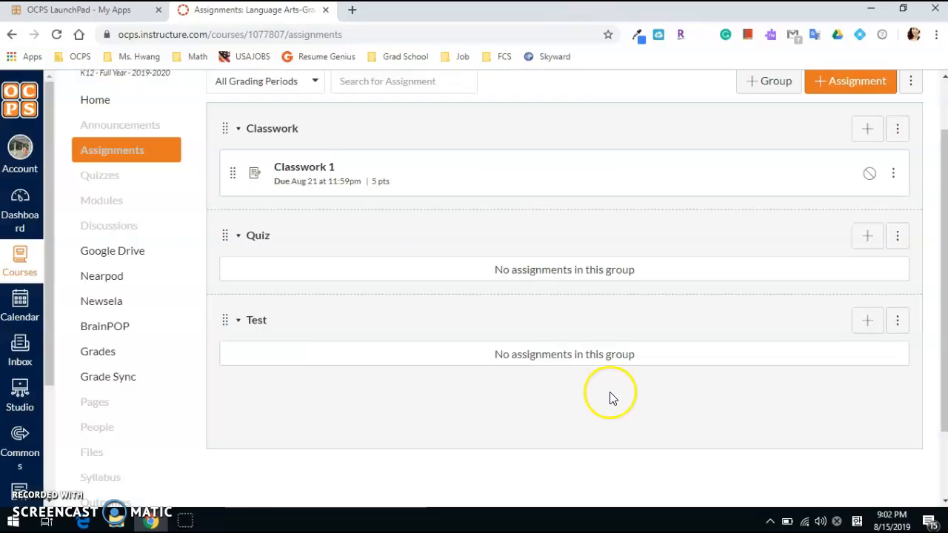
Open the Classwork 1 assignment for editing, with the cursor in its empty description
left_click(314, 170)
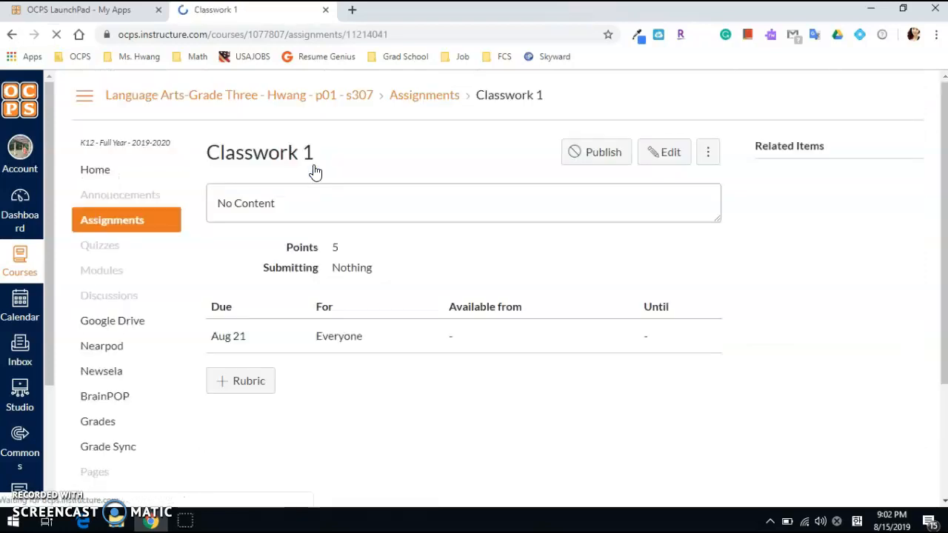
left_click(658, 153)
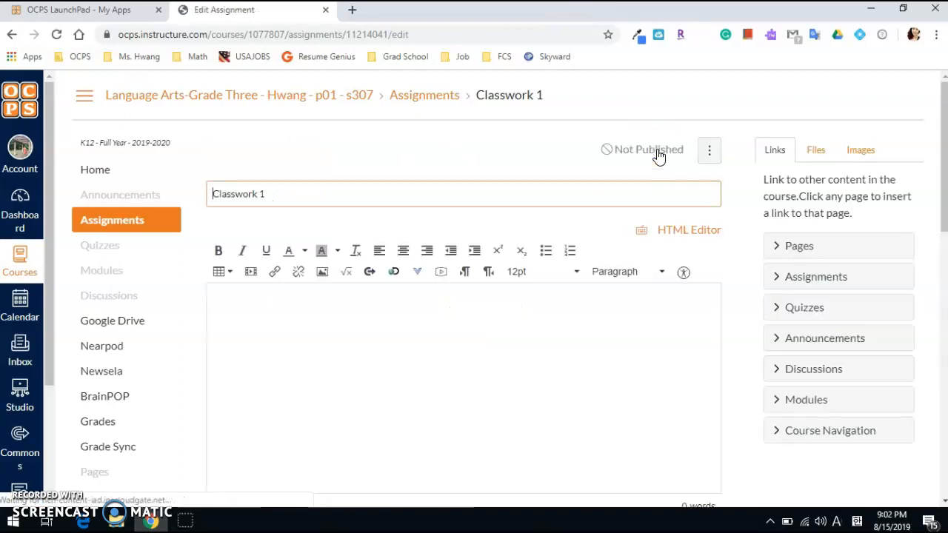
left_click(398, 351)
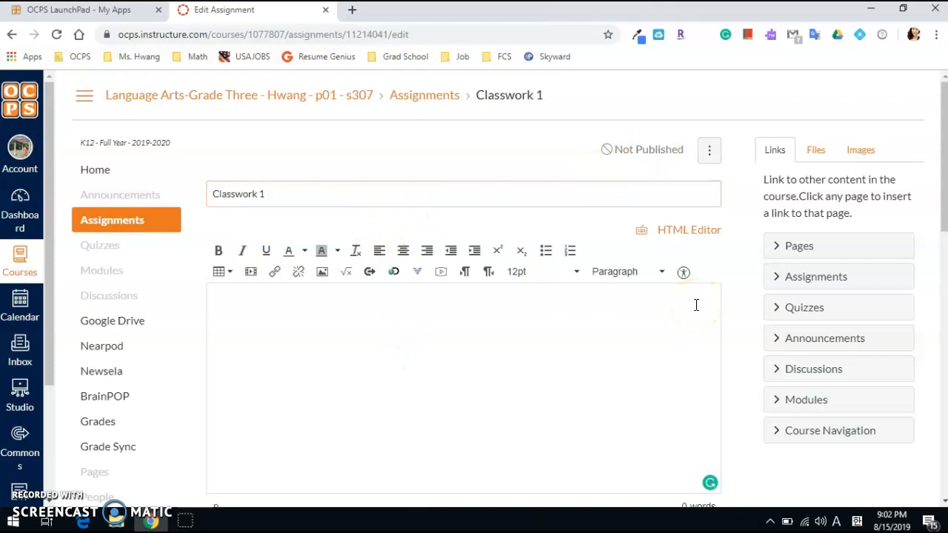
Check the submission type options of the Classwork 1 assignment, keeping No Submission
scroll(665, 311, "down", 3)
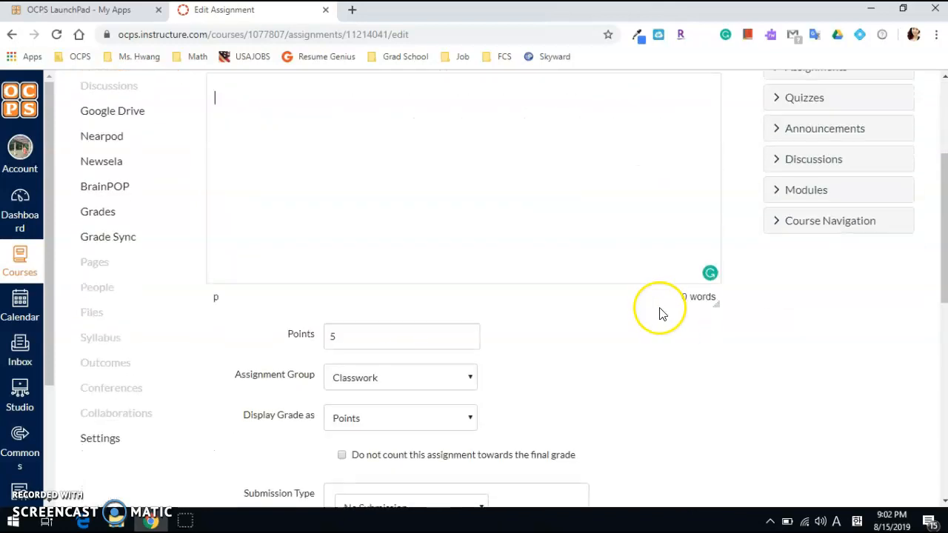
scroll(662, 314, "down", 4)
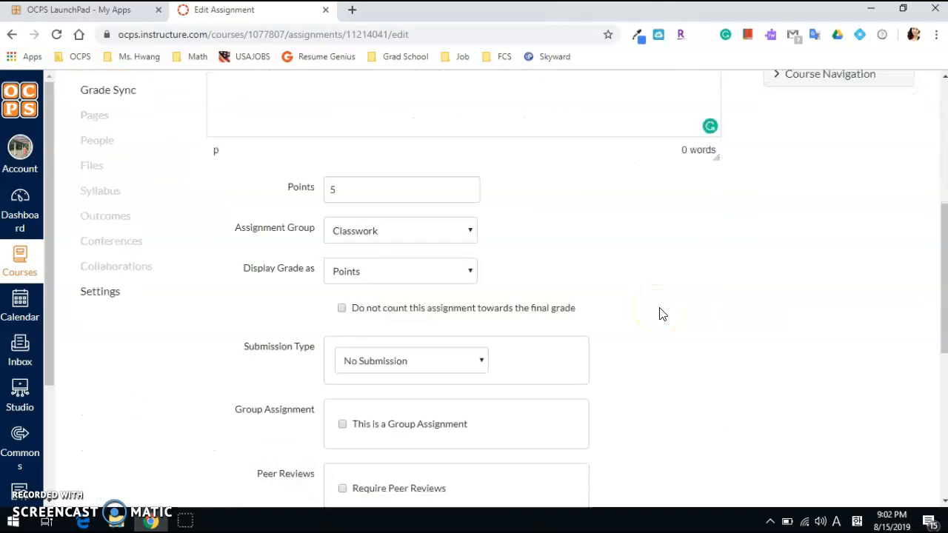
left_click(443, 232)
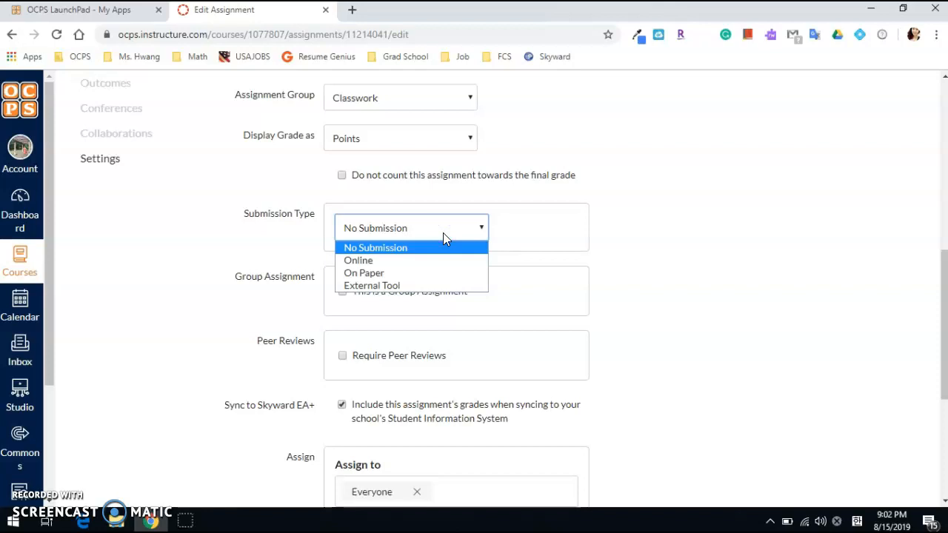
left_click(651, 232)
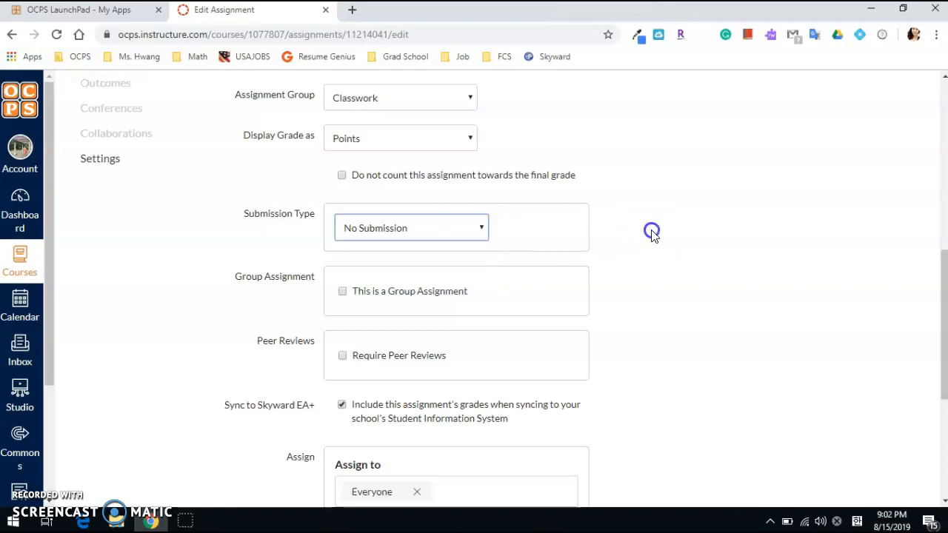
Review the remaining Classwork 1 settings, save and publish the assignment, and return to the course's assignments list
scroll(464, 250, "down", 1)
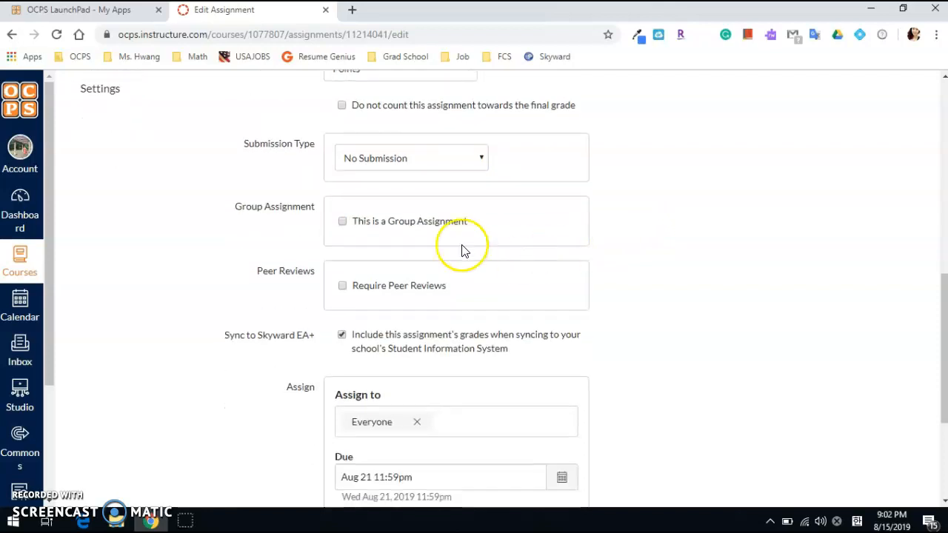
scroll(464, 250, "down", 2)
scroll(470, 245, "down", 1)
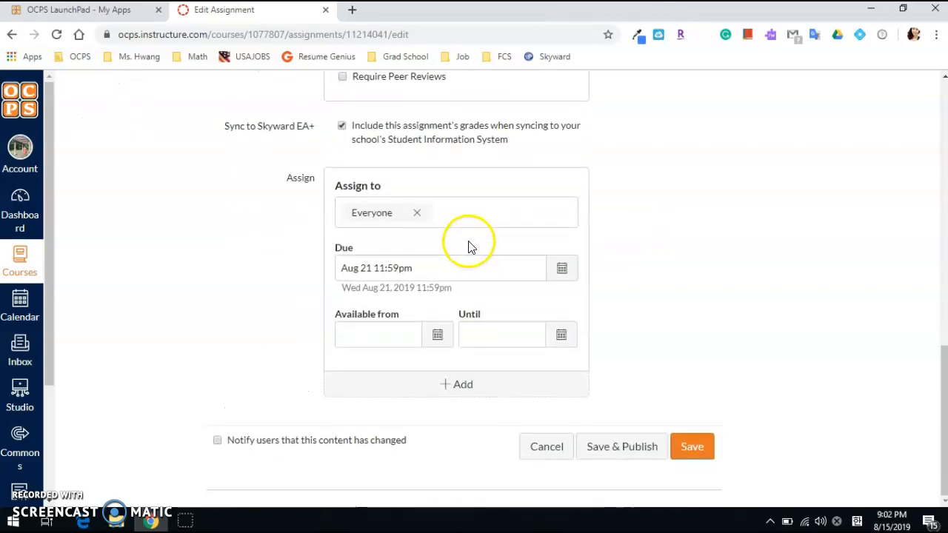
scroll(629, 214, "up", 5)
scroll(629, 214, "up", 5)
scroll(628, 214, "down", 9)
scroll(629, 214, "down", 2)
left_click(639, 449)
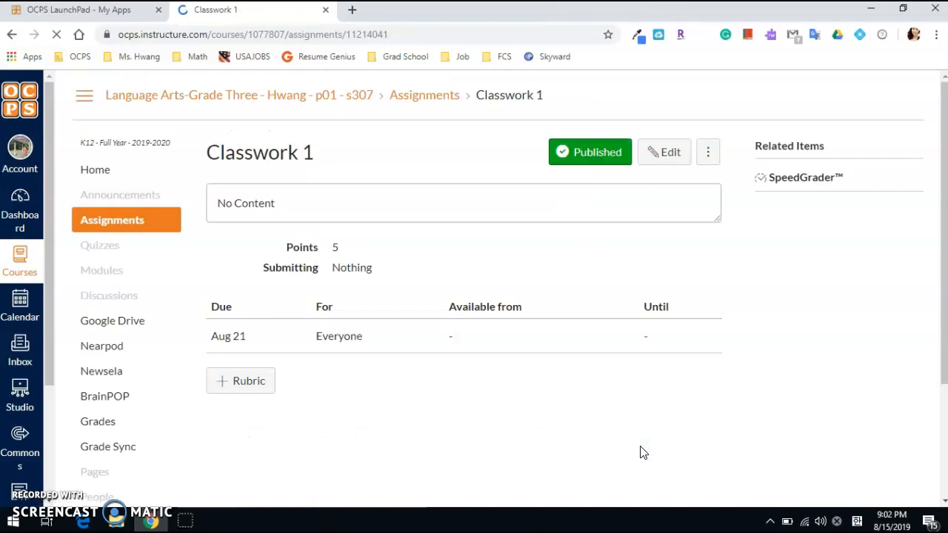
left_click(135, 223)
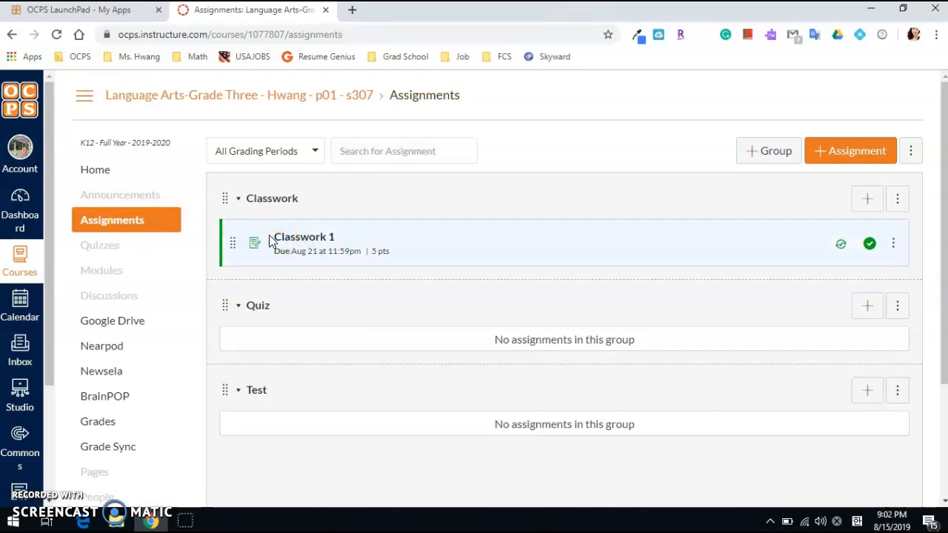
Start a new item in the Quiz group with the type Quiz and name it "Quiz 1"
scroll(674, 329, "down", 1)
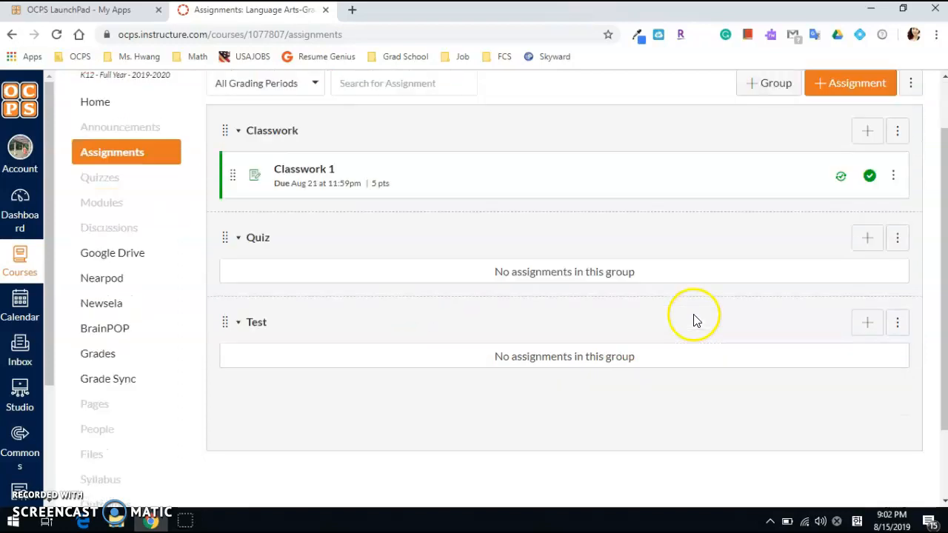
left_click(869, 237)
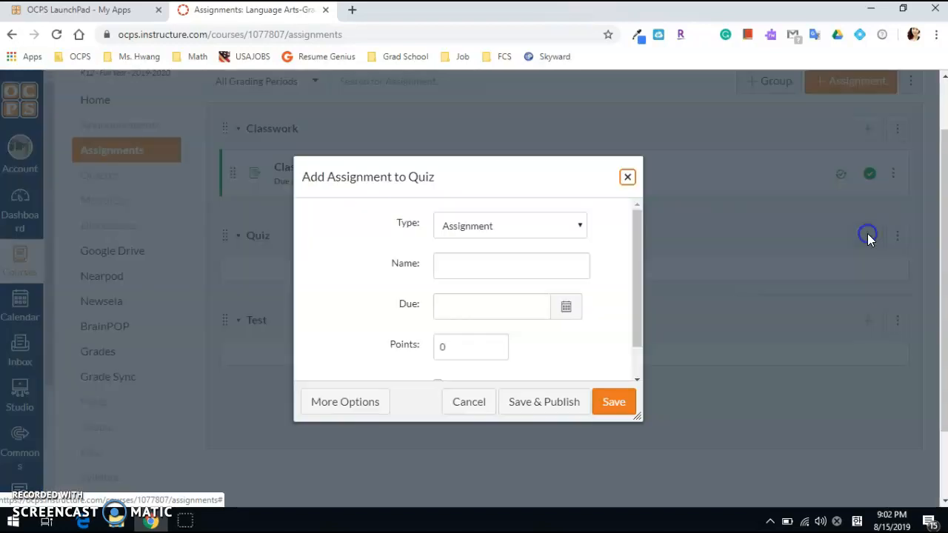
left_click(480, 226)
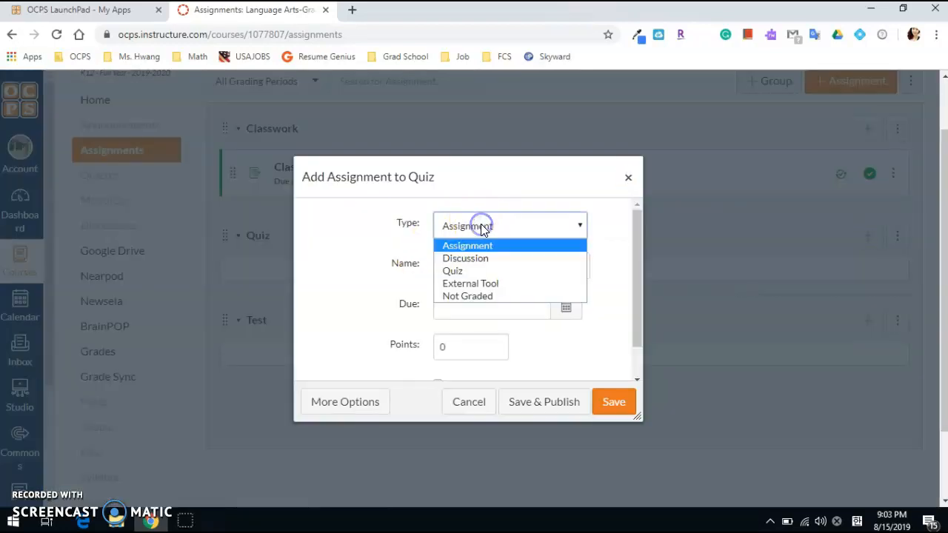
left_click(480, 268)
left_click(495, 277)
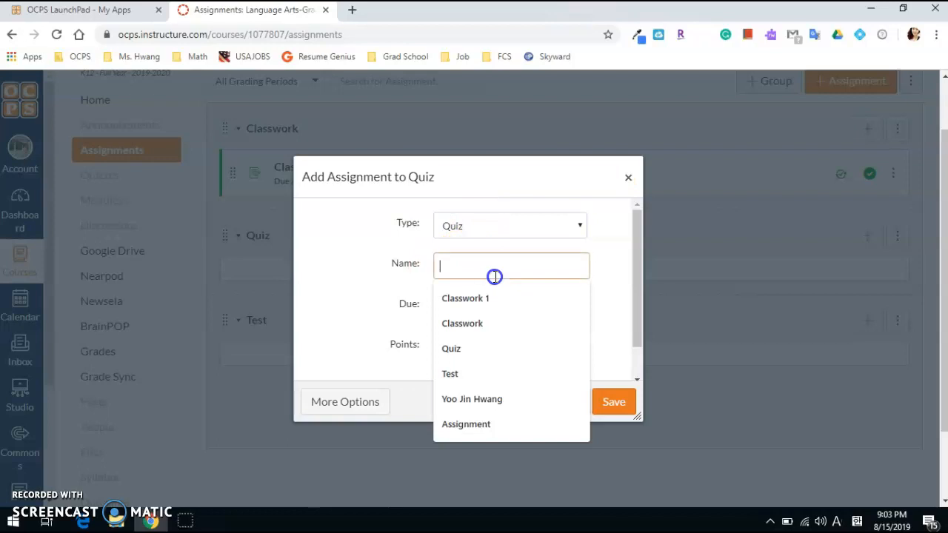
type("Quiz 1")
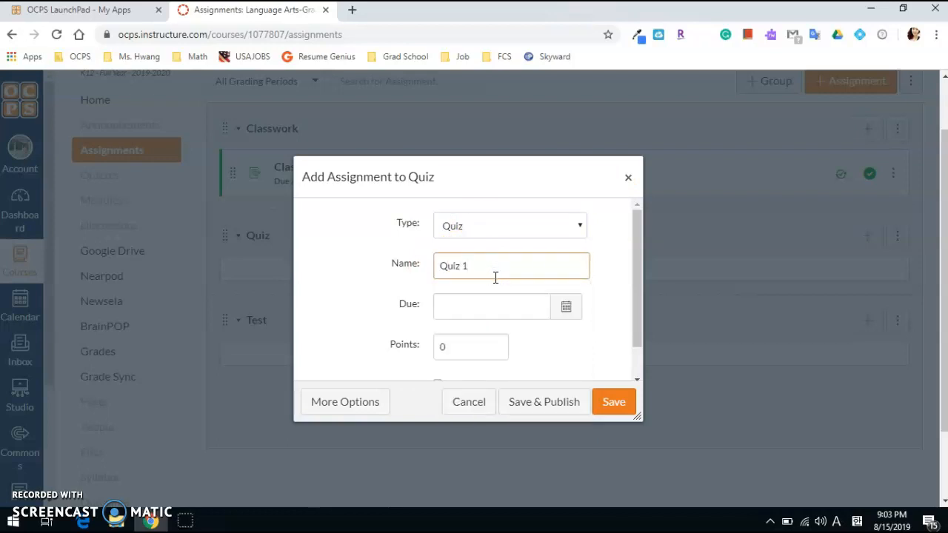
Set the due date of Quiz 1 to Aug 22, 2019
left_click(562, 311)
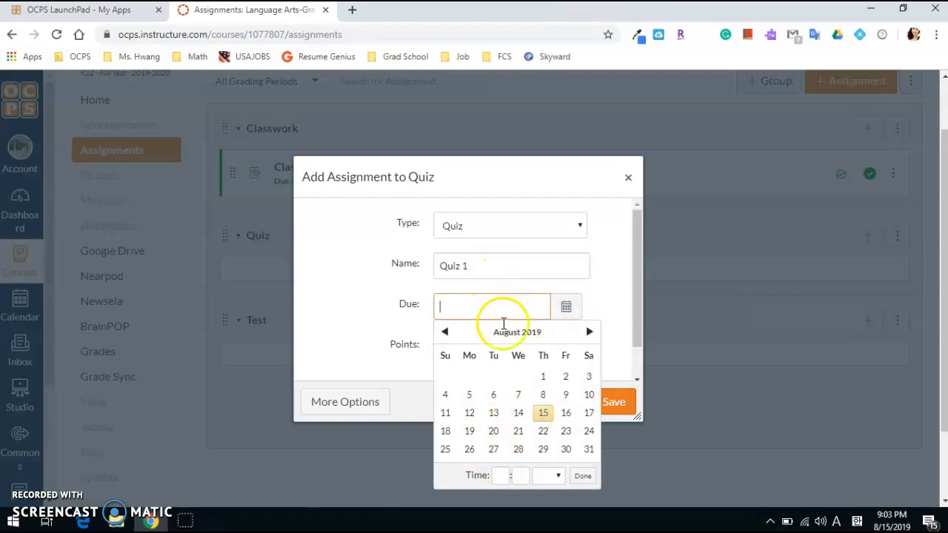
left_click(542, 432)
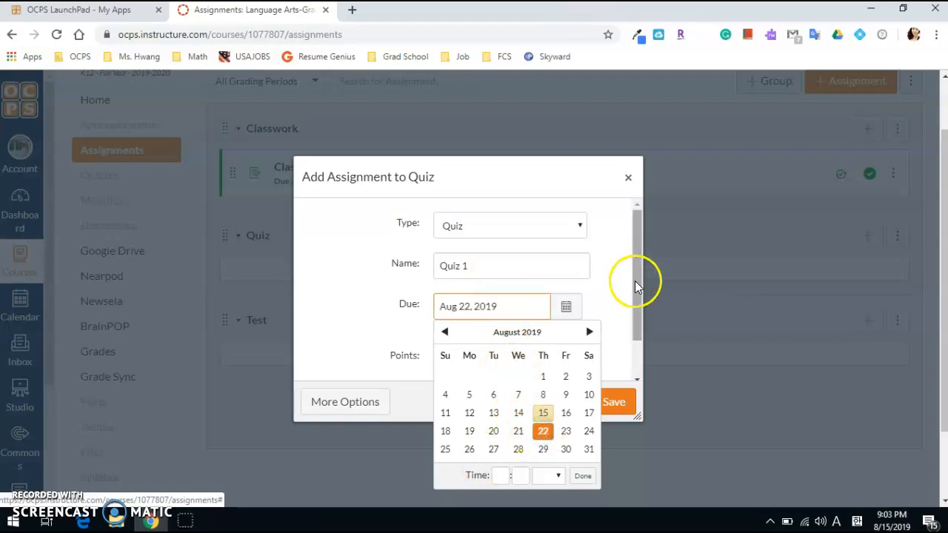
left_click(613, 297)
Enable Sync to Skyward EA+ for Quiz 1 and save it without publishing
scroll(605, 305, "down", 1)
left_click(439, 348)
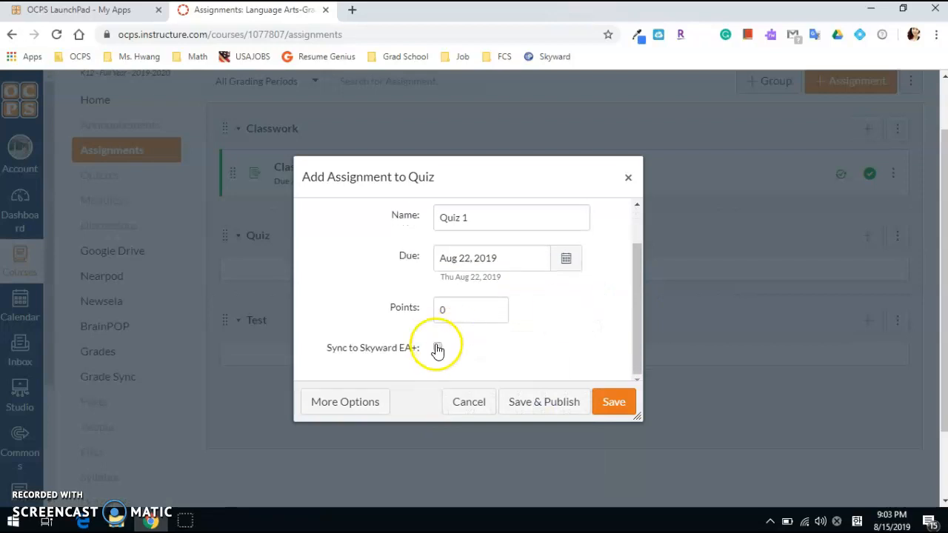
left_click(458, 320)
left_click(496, 322)
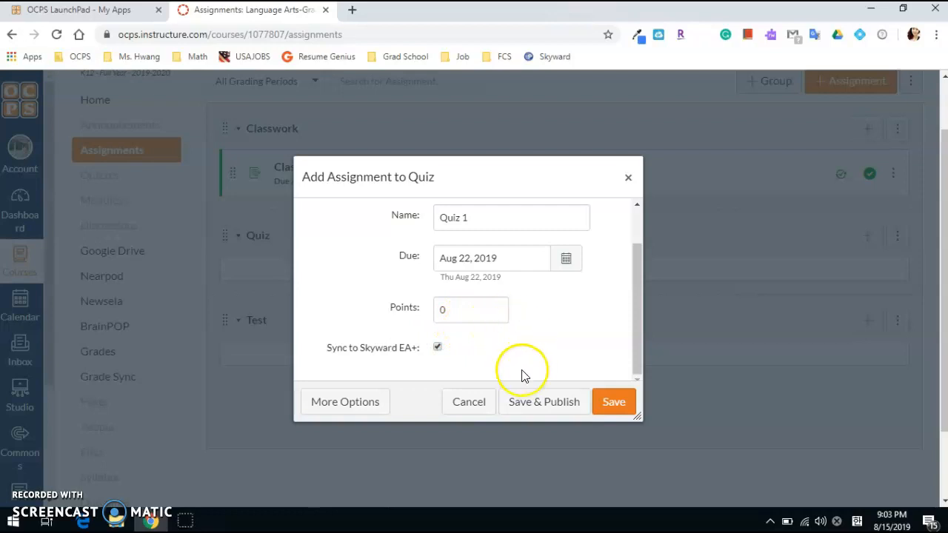
left_click(610, 402)
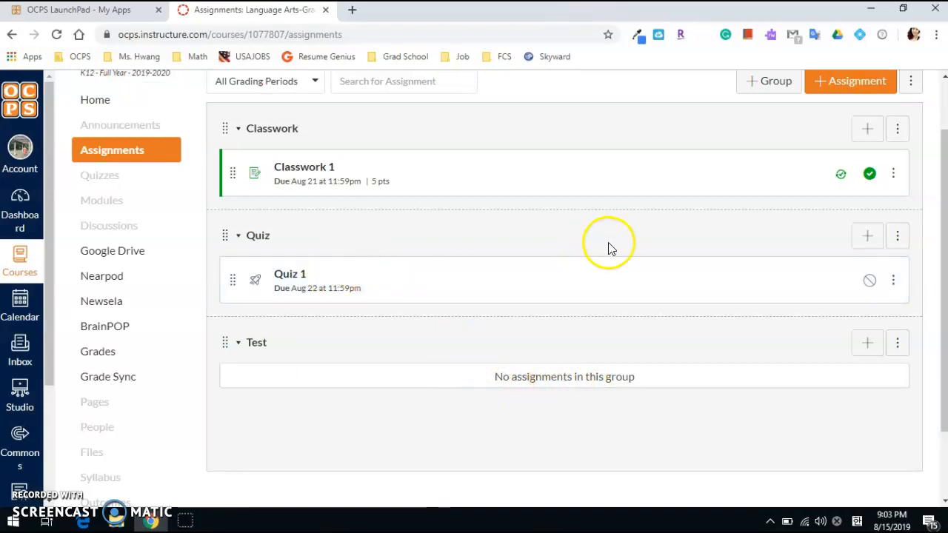
Open Quiz 1 for editing and show its questions section
left_click(285, 276)
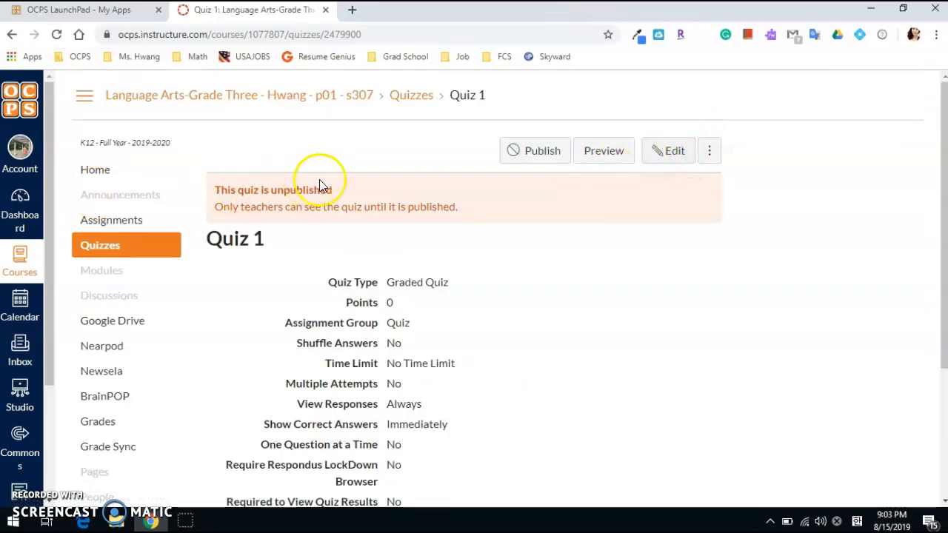
left_click(669, 152)
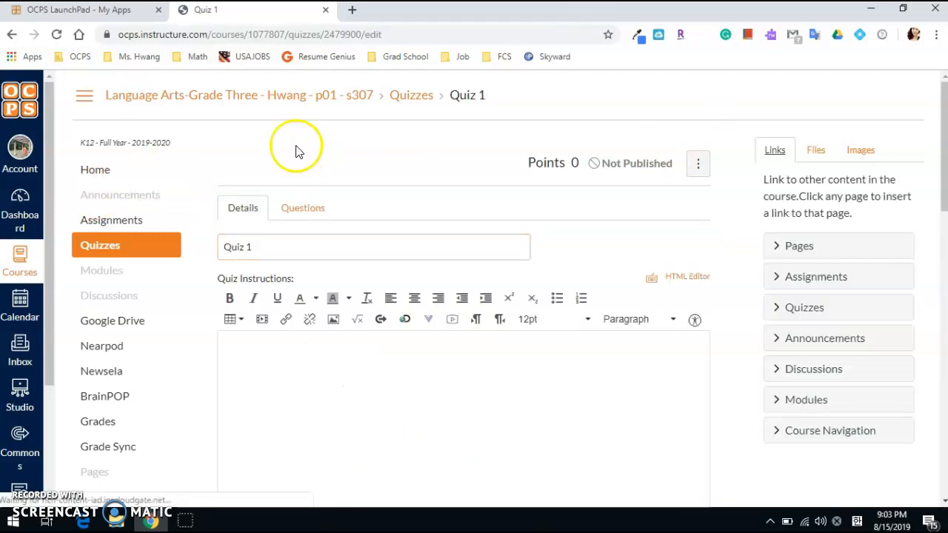
left_click(331, 422)
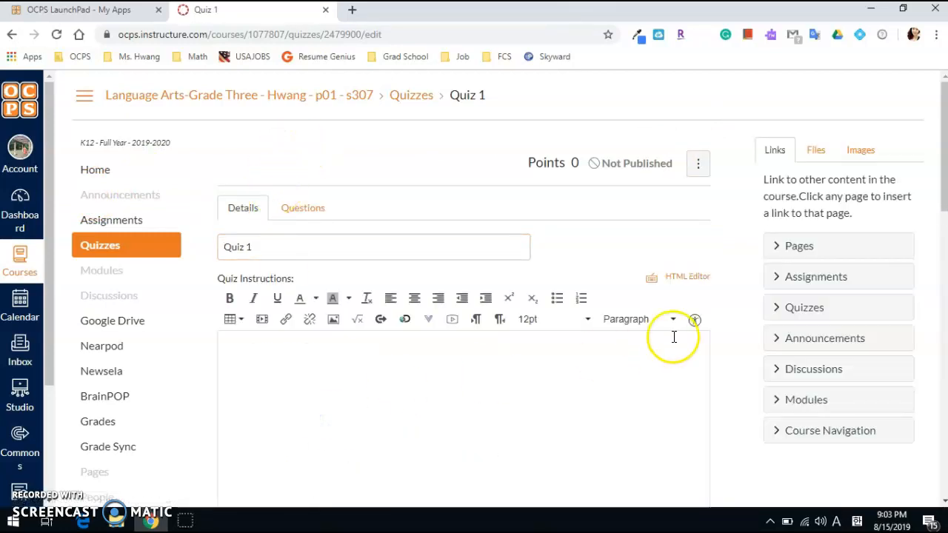
left_click(311, 207)
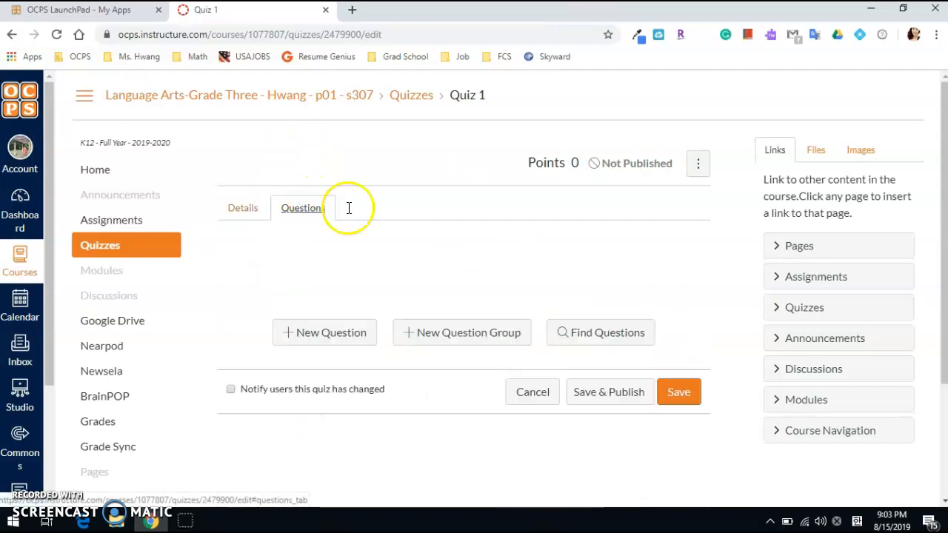
Add a new Multiple Choice question to Quiz 1 with the text "What is 1+1?"
scroll(402, 231, "down", 1)
left_click(356, 264)
scroll(391, 237, "down", 1)
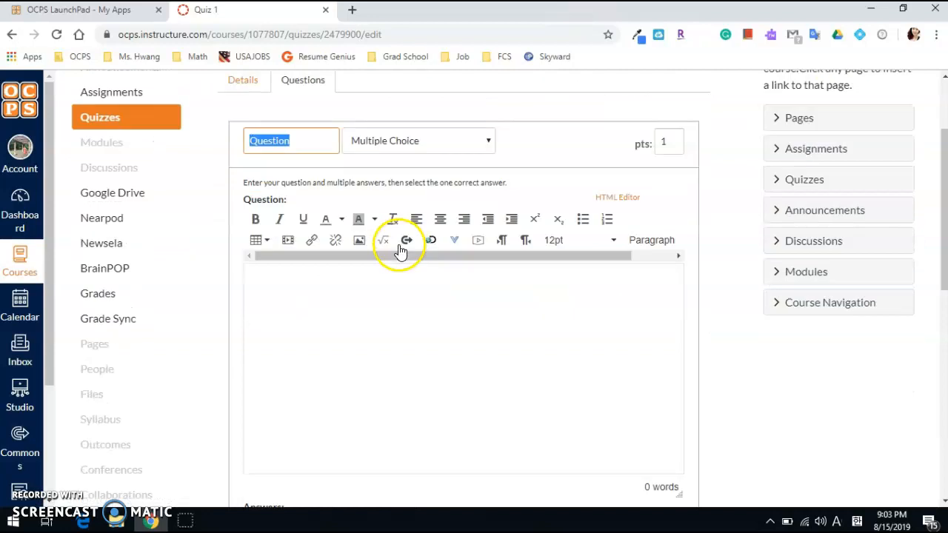
left_click(410, 327)
type("What is 1+1?")
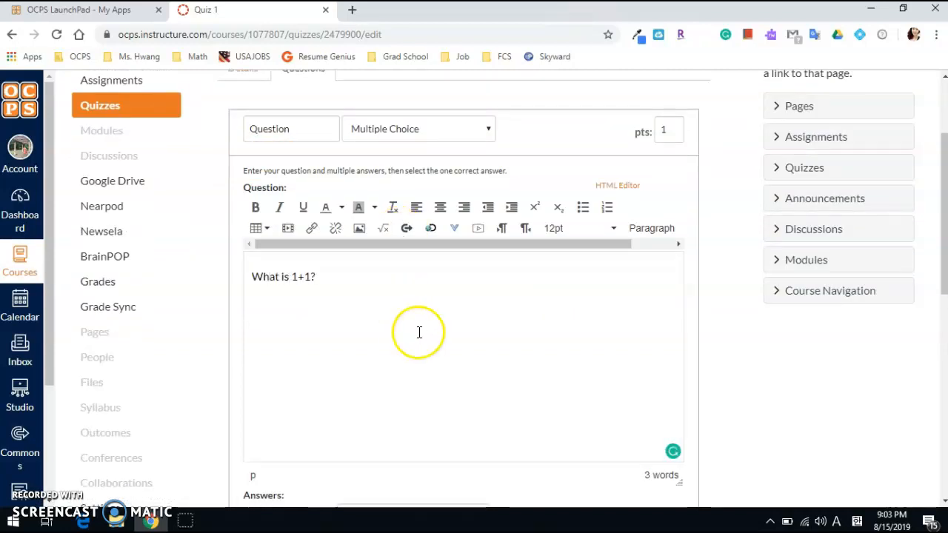
Fill in 0 as the question's correct answer and 1, 2 and 3 as the possible answers
scroll(404, 318, "down", 4)
left_click(382, 234)
type("2")
left_click(428, 316)
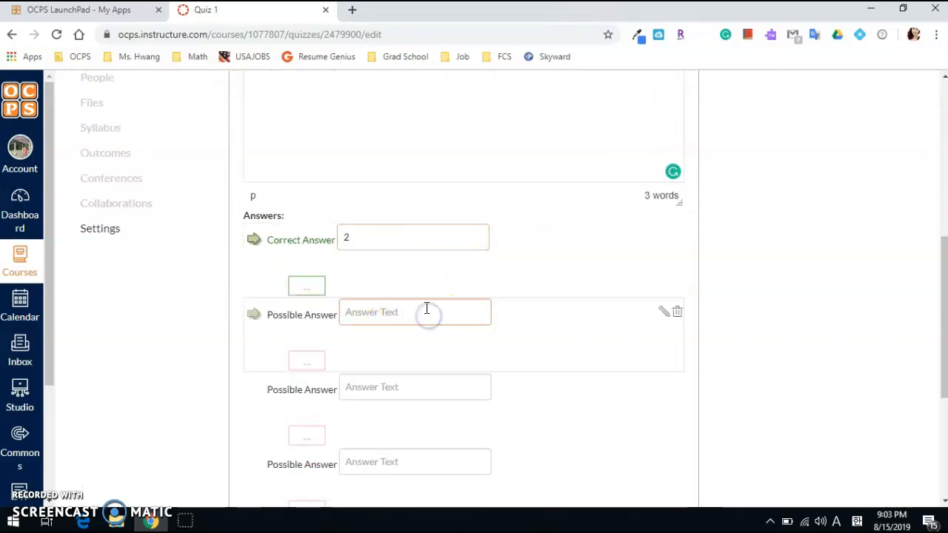
left_click(295, 231)
type("0")
left_click(402, 317)
type("1")
left_click(390, 391)
type("2")
left_click(389, 471)
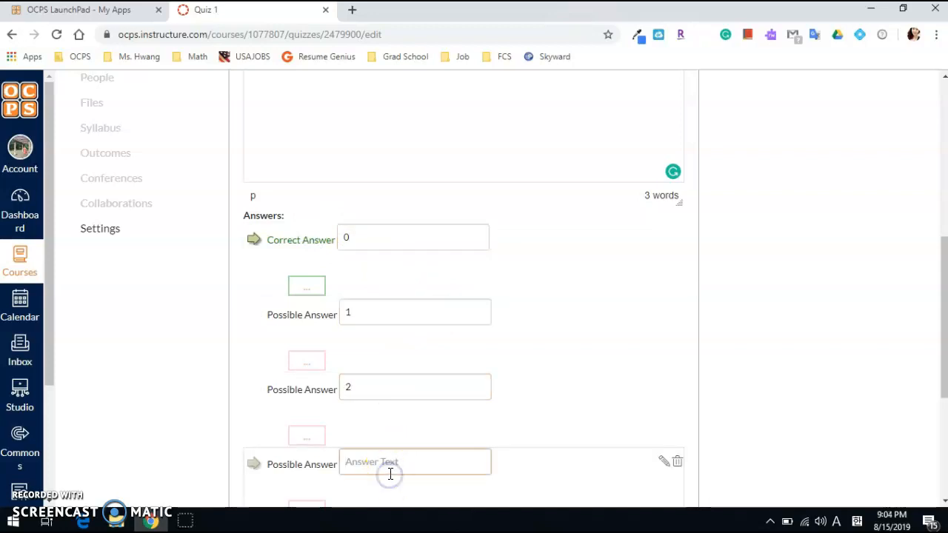
type("3")
Change the correct answer of the question to 2
left_click(306, 361)
left_click(259, 380)
left_click(267, 271)
left_click(319, 240)
type("2")
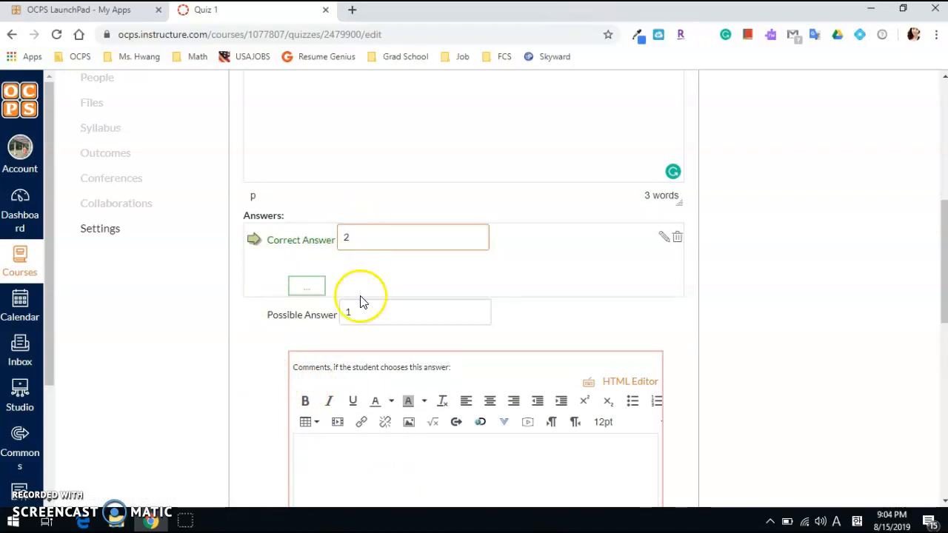
Replace the duplicate possible answer 2 with 0 and update the question
left_click(645, 235)
scroll(770, 271, "down", 4)
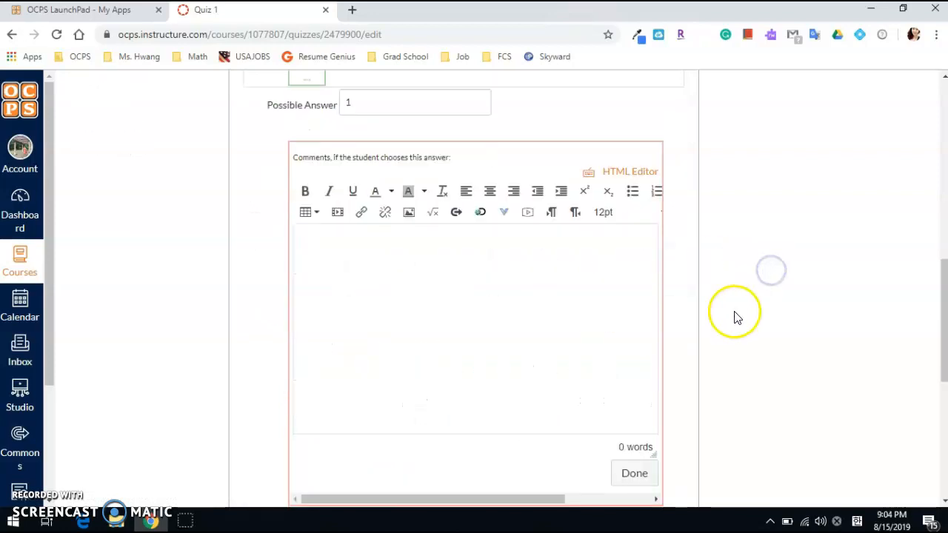
scroll(673, 290, "up", 2)
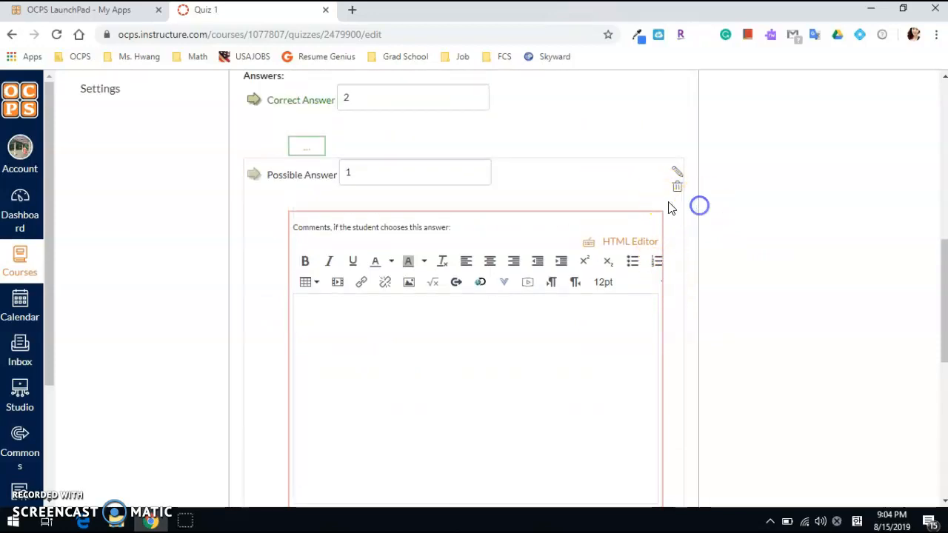
scroll(662, 222, "down", 5)
left_click(304, 244)
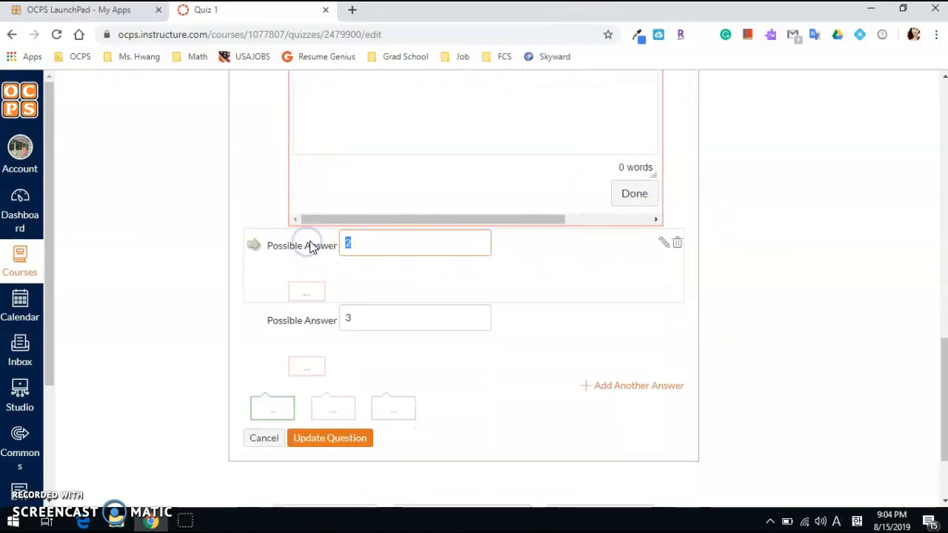
type("0")
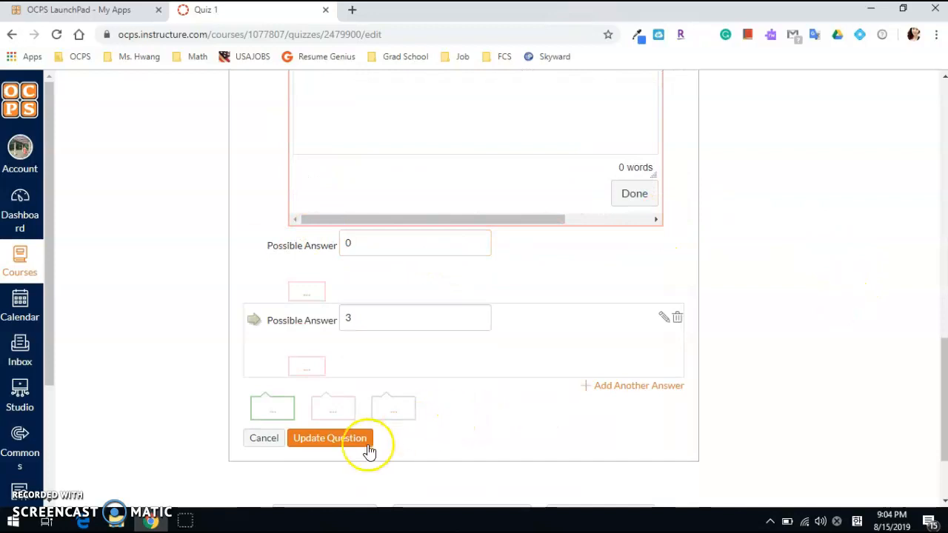
left_click(363, 443)
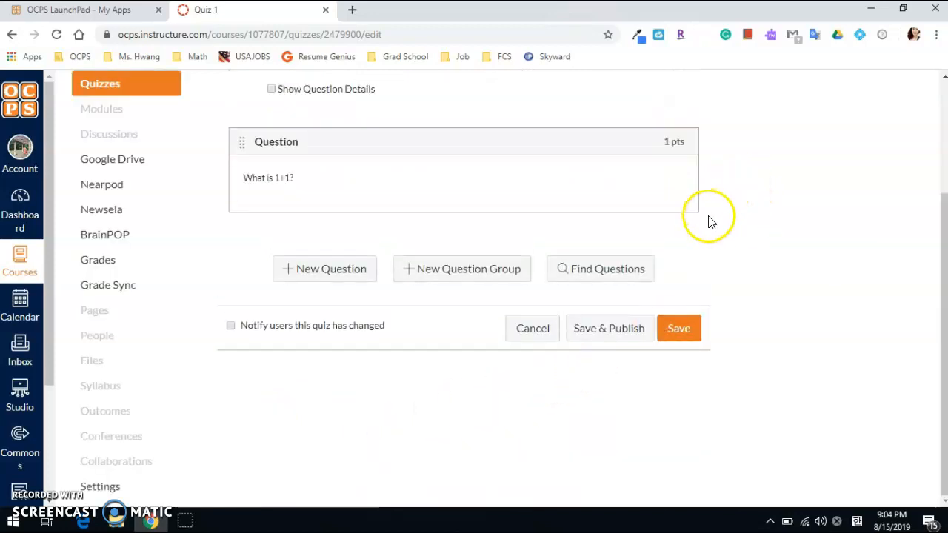
Show the question details and review the answer choices of the "What is 1+1?" question
scroll(696, 246, "up", 2)
scroll(696, 246, "up", 1)
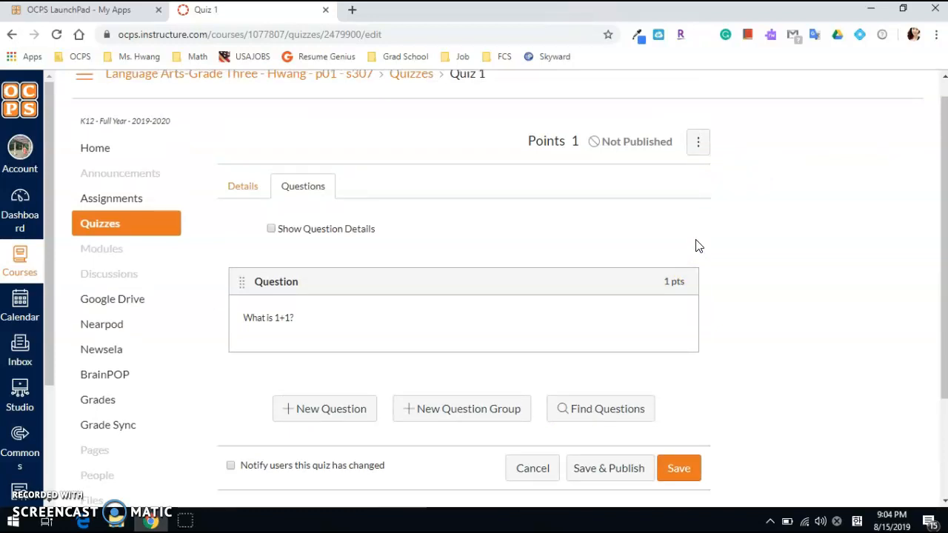
left_click(272, 230)
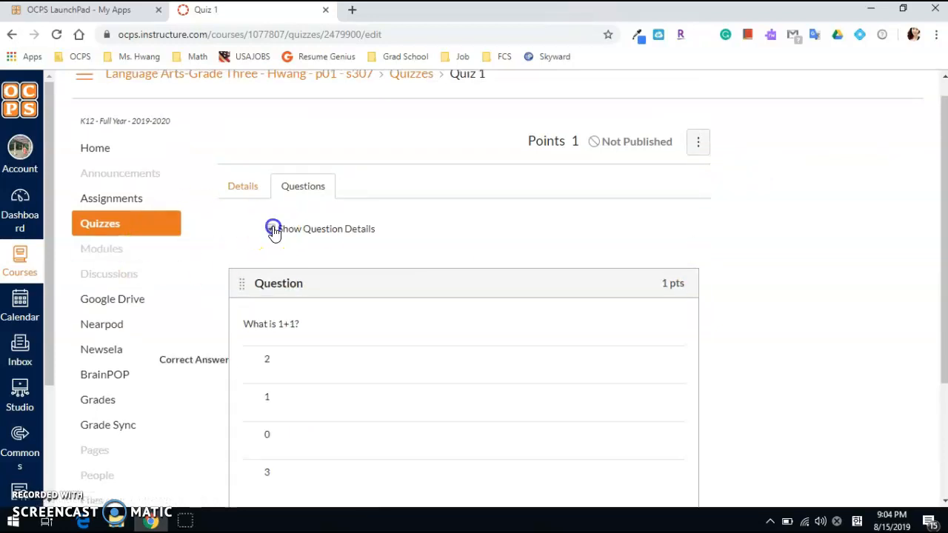
scroll(272, 231, "down", 2)
scroll(310, 167, "up", 1)
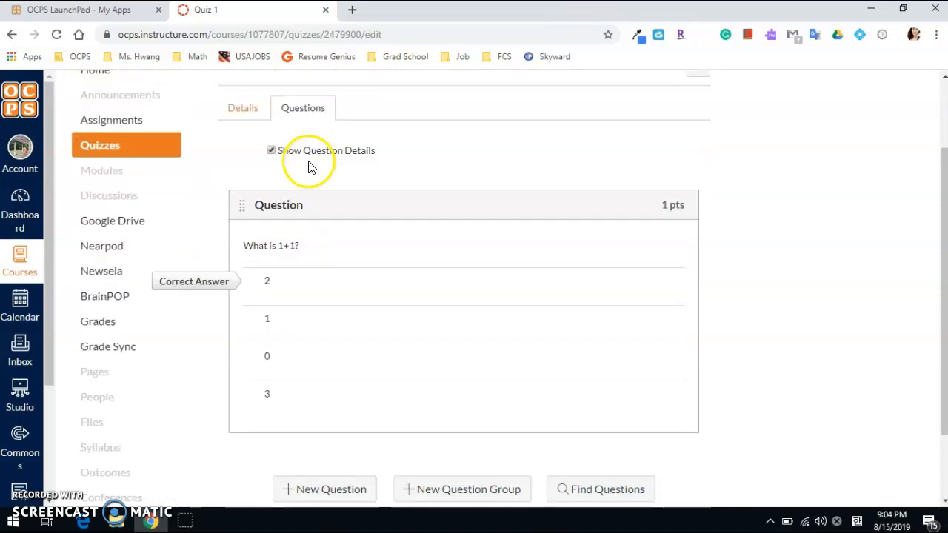
Hide the question details of Quiz 1, then save and publish the quiz
left_click(270, 158)
scroll(802, 203, "up", 1)
scroll(803, 219, "down", 2)
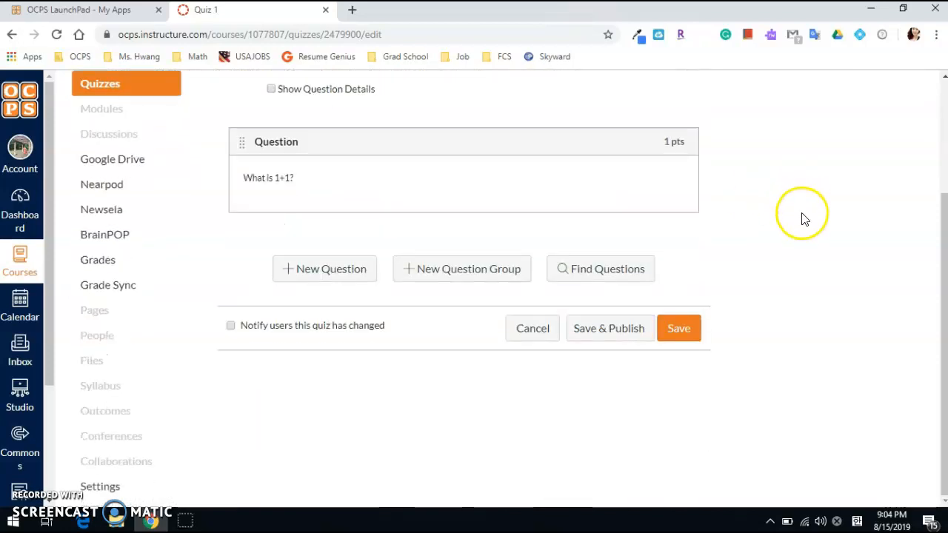
left_click(624, 332)
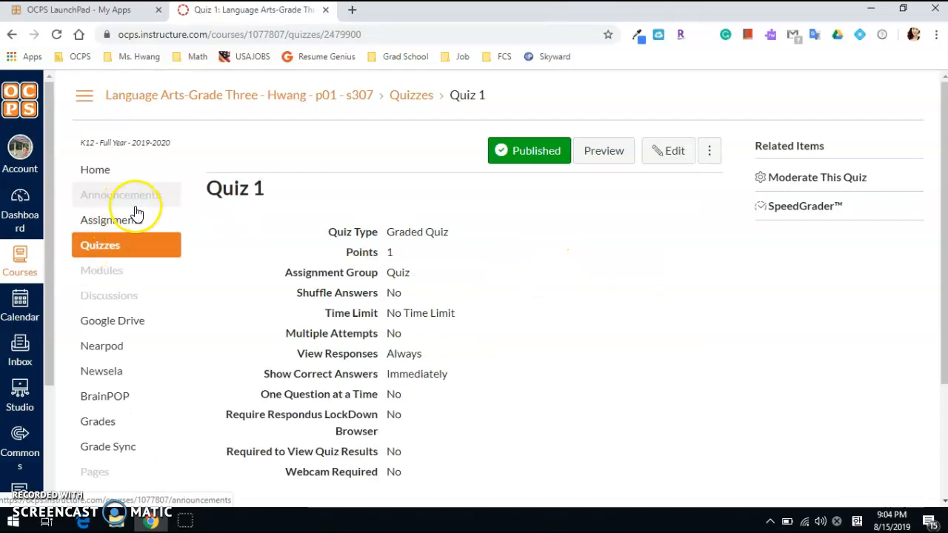
Review the course home page, the quiz list and the assignment groups for Classwork 1 and Quiz 1
left_click(118, 176)
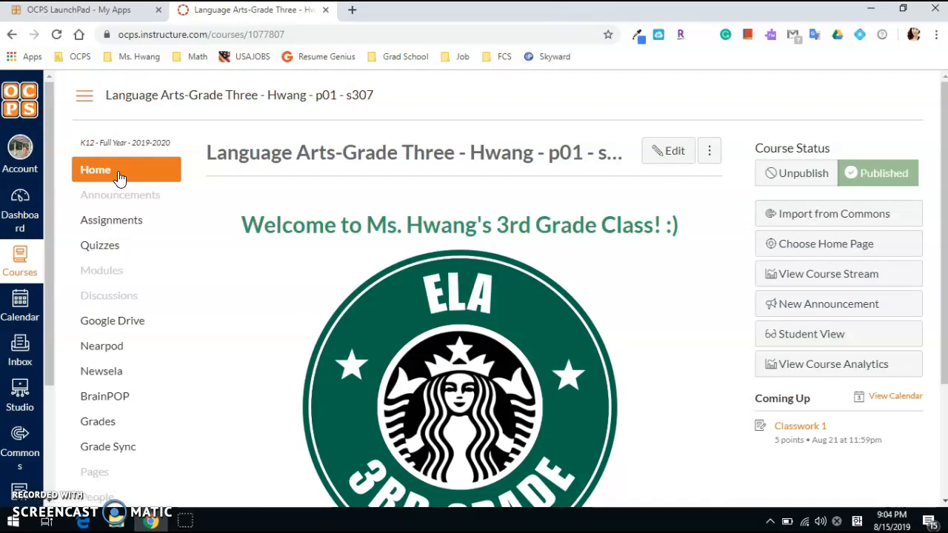
left_click(125, 226)
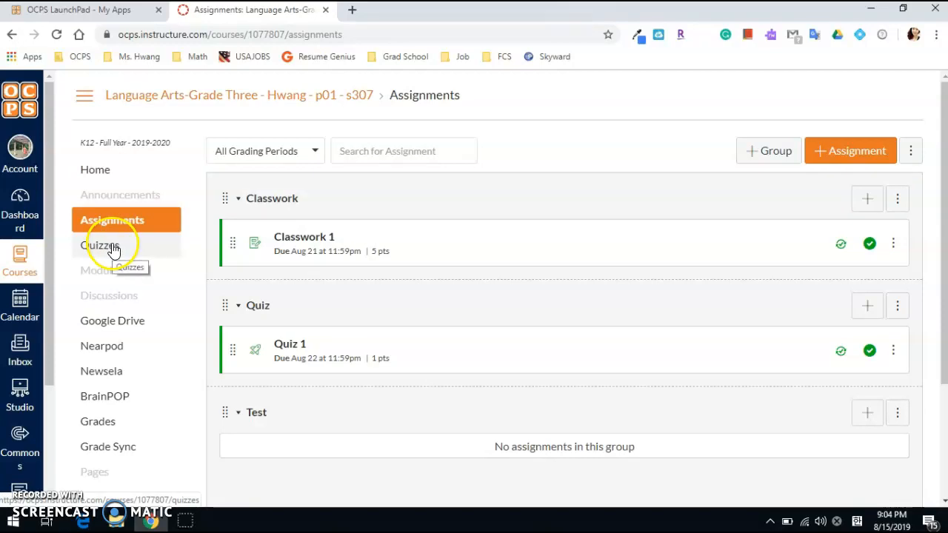
left_click(112, 247)
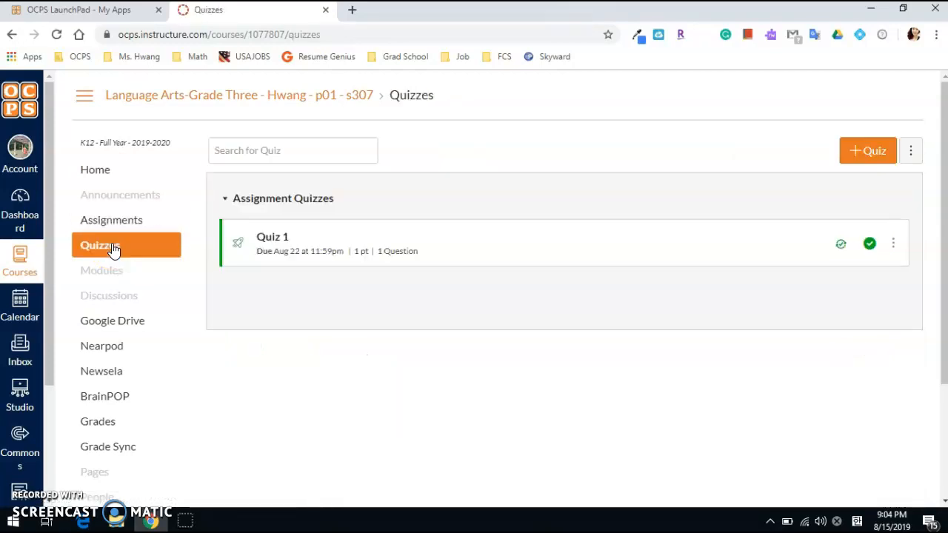
left_click(116, 221)
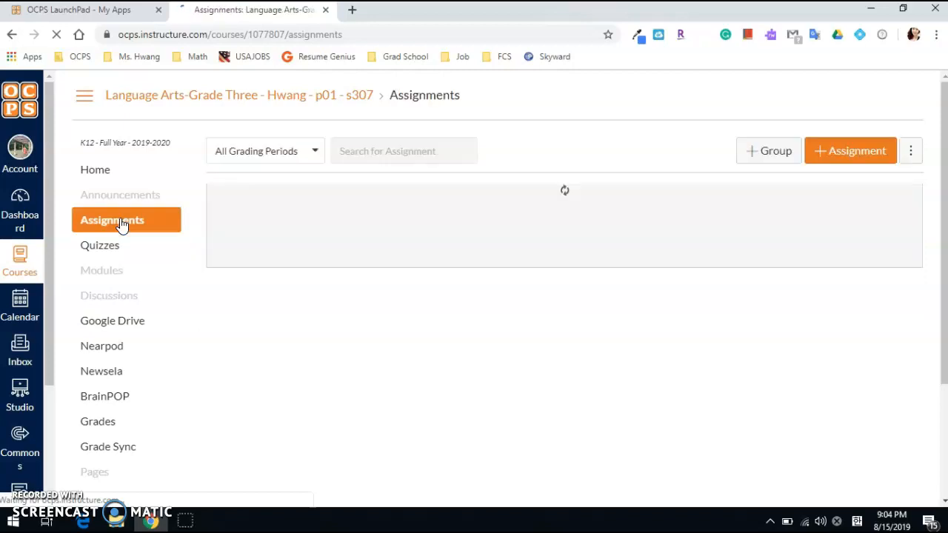
scroll(122, 226, "down", 3)
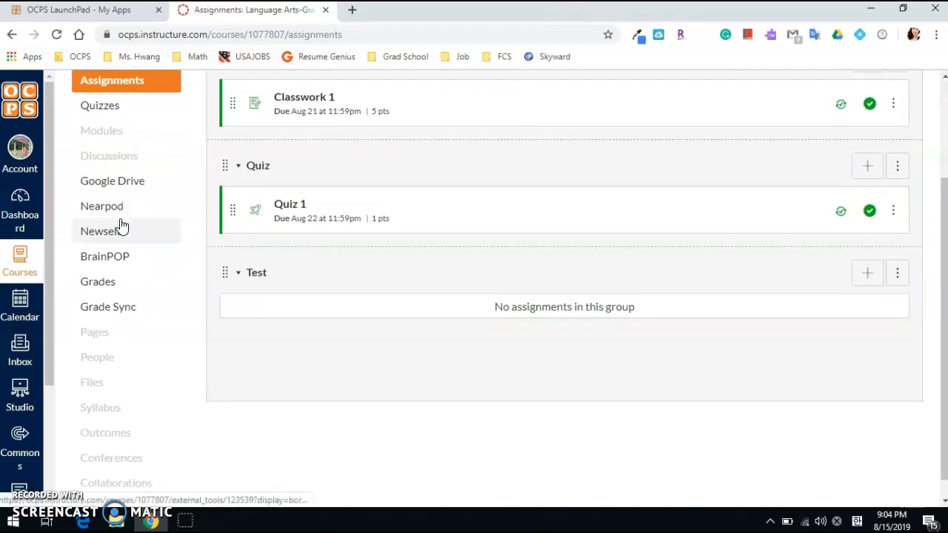
Open the course gradebook and enter Classwork 1 scores of 2, 3 and 4 for the first three students
left_click(104, 285)
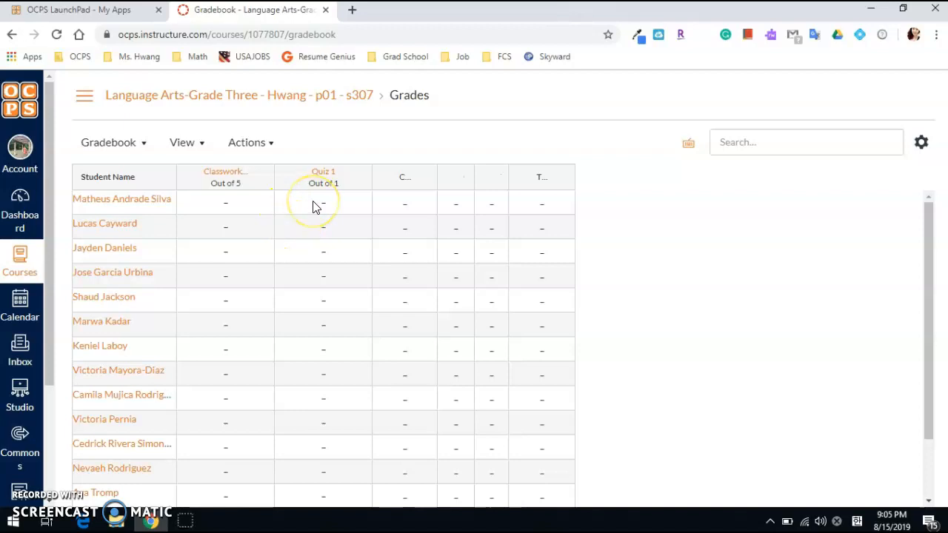
left_click(229, 203)
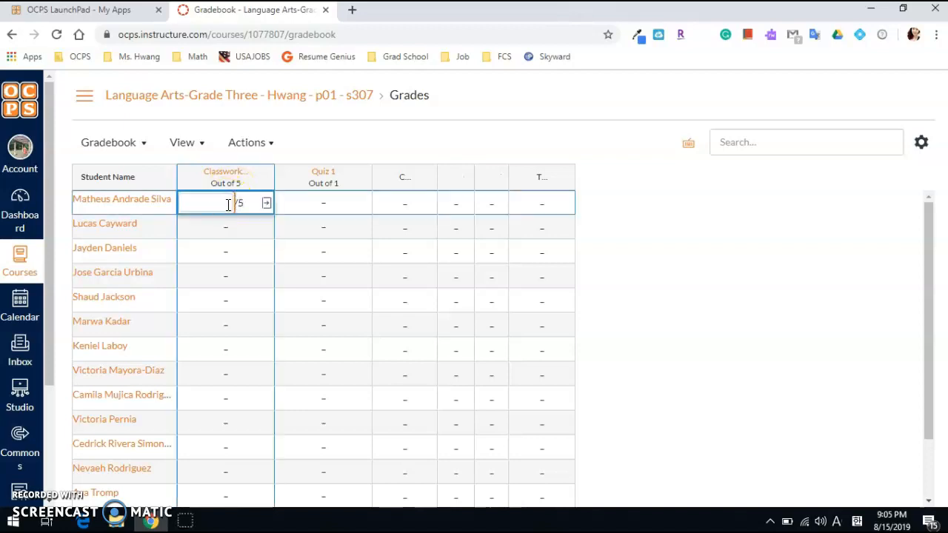
type("2")
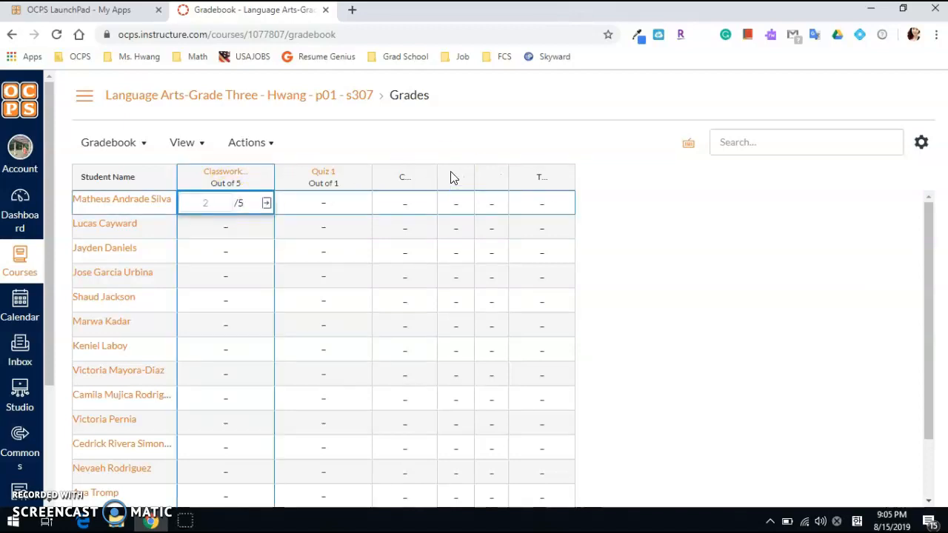
key("Return")
left_click(216, 222)
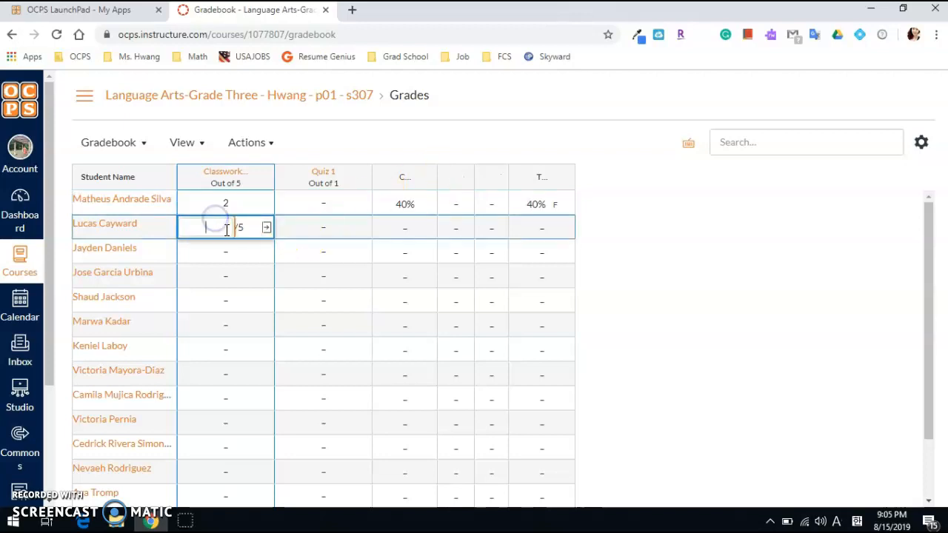
type("3")
key("Return")
key("Return")
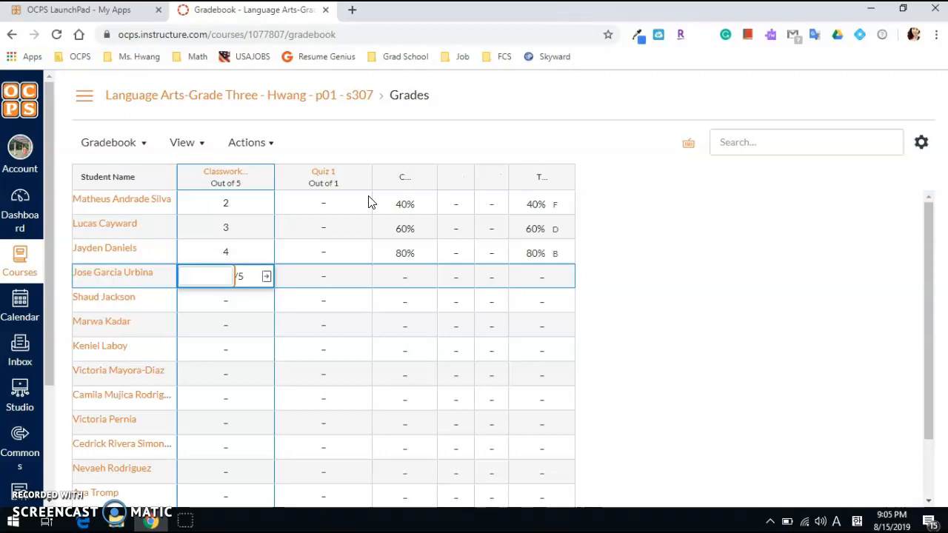
Enter Classwork 1 scores of 5, 1, 3, 4, 5, 2 and 3 for the fourth through tenth students
type("5")
key("Return")
type("1")
key("Return")
type("3")
key("Return")
type("4 5")
key("Return")
type("2")
key("Return")
type("3")
Enter Classwork 1 scores of 4, 5, 3, 2, 1 and 4 for the remaining students, including the test student
key("Return")
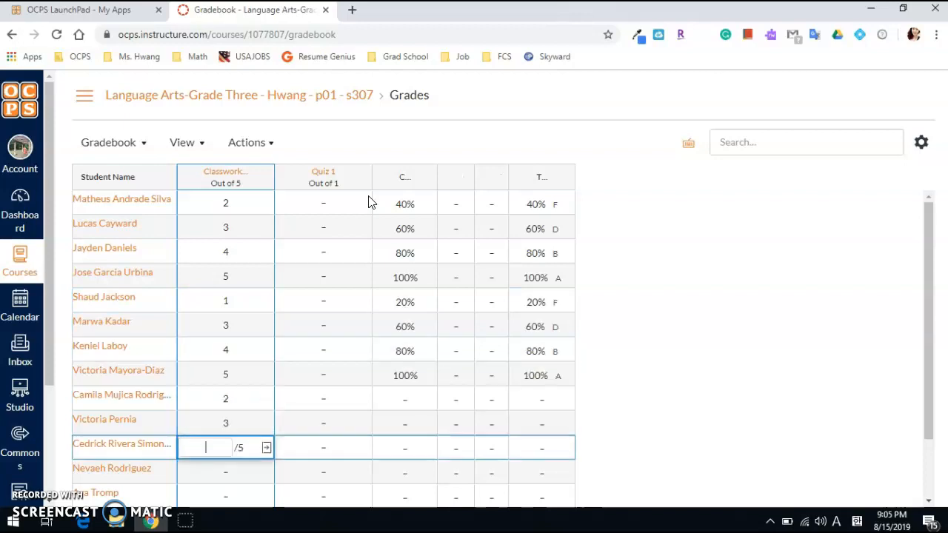
type("4")
key("Return")
type("5")
key("Return")
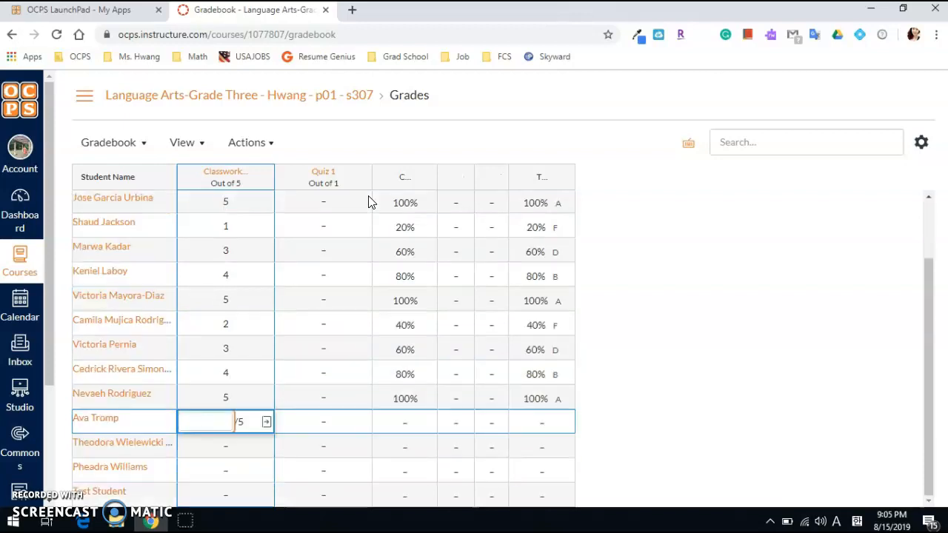
type("3")
key("Return")
type("2")
key("Return")
type("1")
key("Return")
type("4")
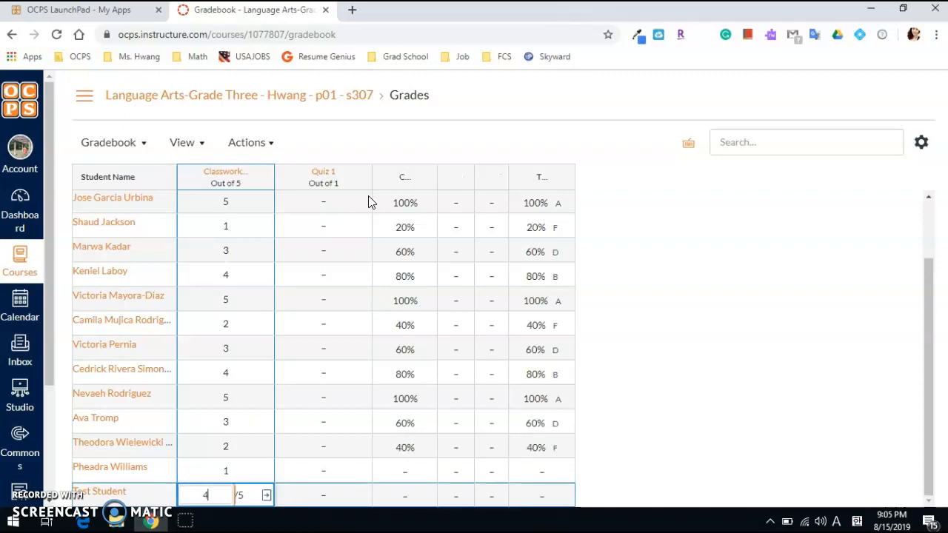
key("Return")
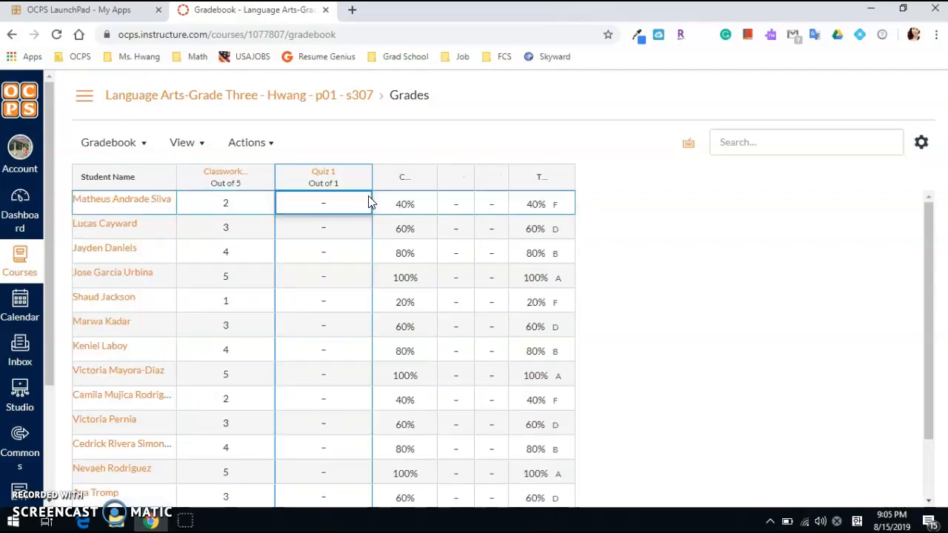
Enter Quiz 1 scores of 1, 0, 1 and 0 for the first four students
left_click(338, 209)
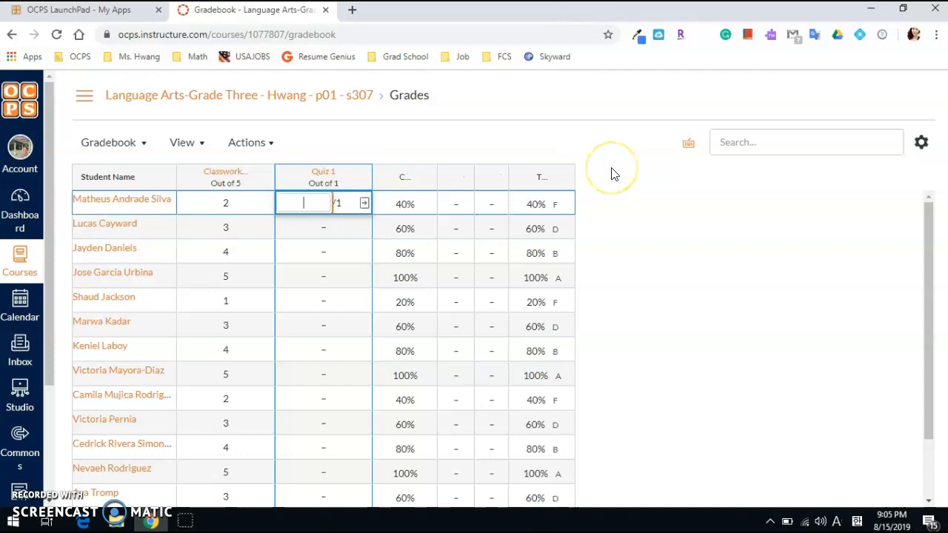
type("1")
key("Return")
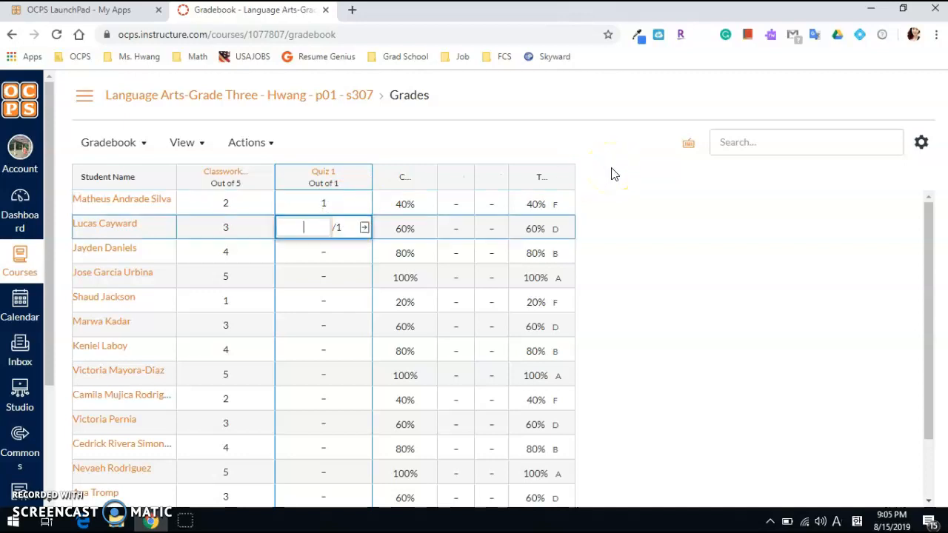
key("Return")
key("Return")
type("0")
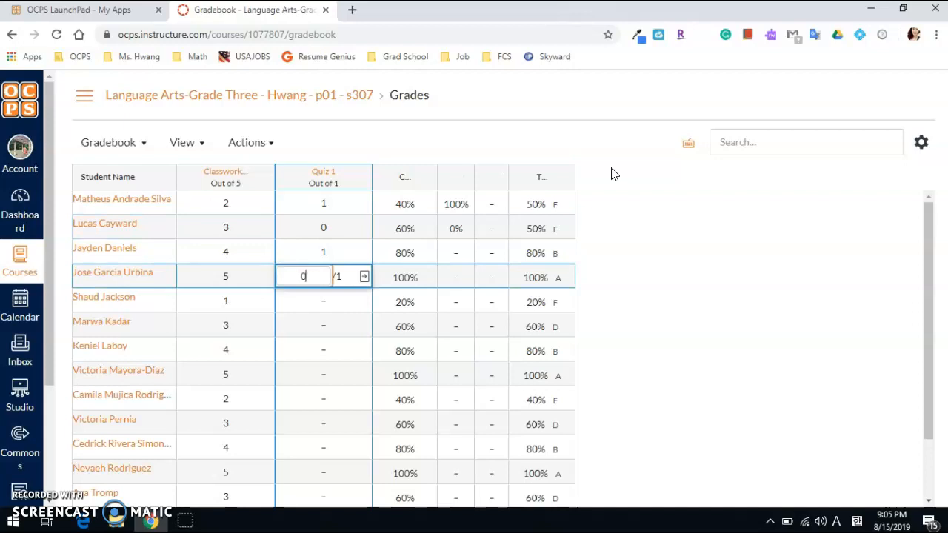
key("Return")
Enter a Quiz 1 score of 1 for the fifth through tenth students and 0 for the eleventh
type("1")
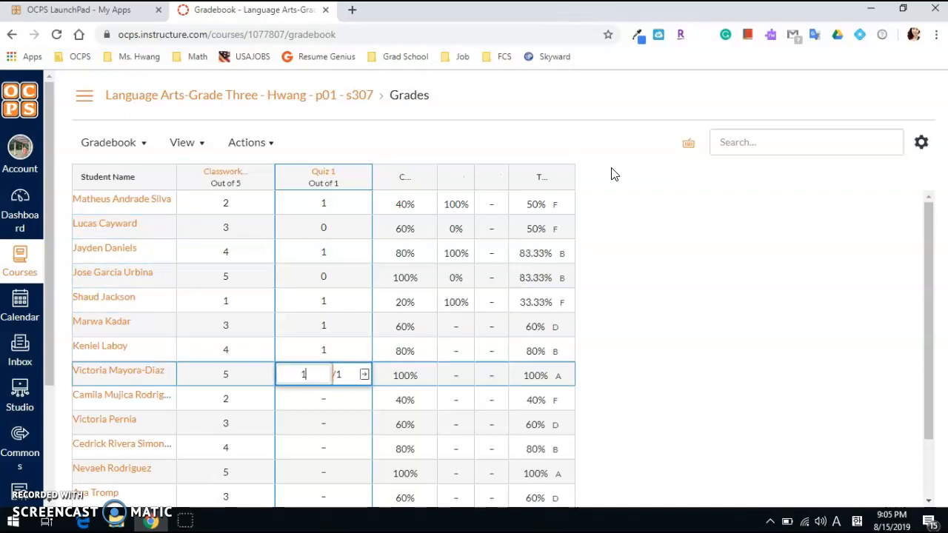
type(" 1 1 1 1 1")
key("Return")
type("0")
key("Return")
type("0")
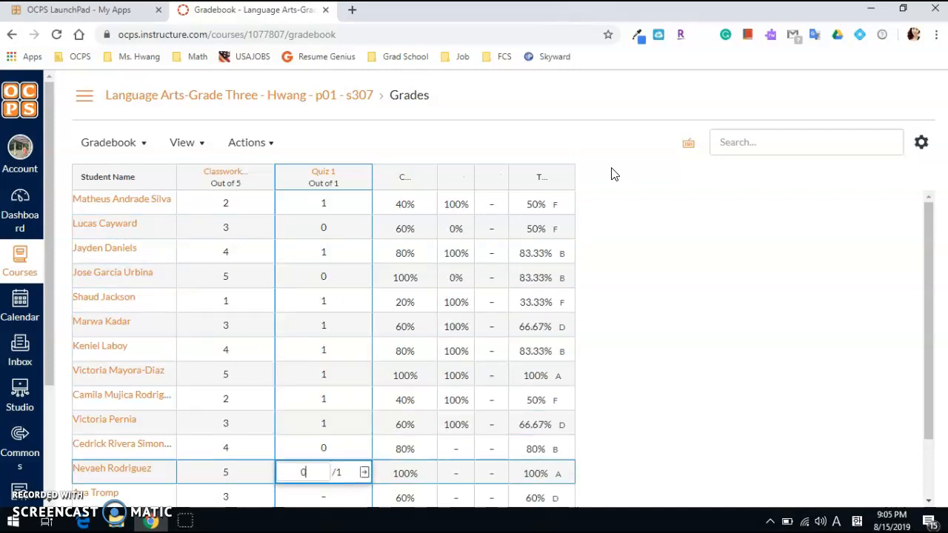
Enter a Quiz 1 score of 0 for the twelfth student and 1 for all remaining students, then look over the gradebook
key("Return")
type("1")
key("Return")
type("1")
key("Return")
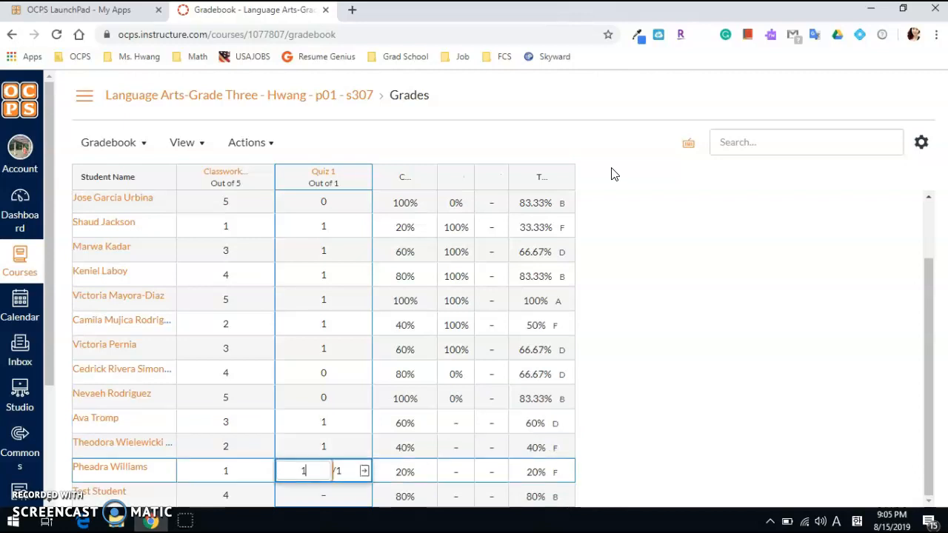
type("1")
key("Return")
left_click(625, 247)
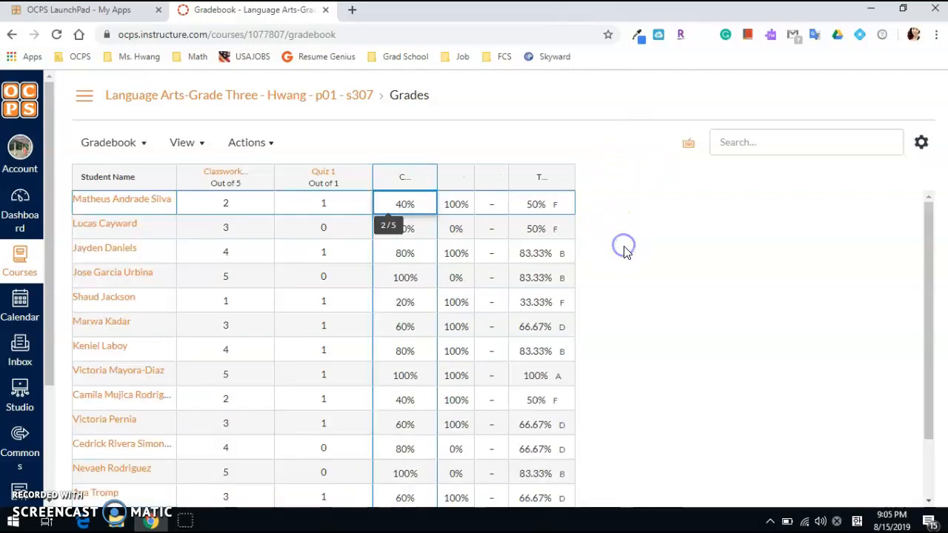
left_click(706, 337)
scroll(719, 303, "down", 3)
scroll(719, 303, "up", 3)
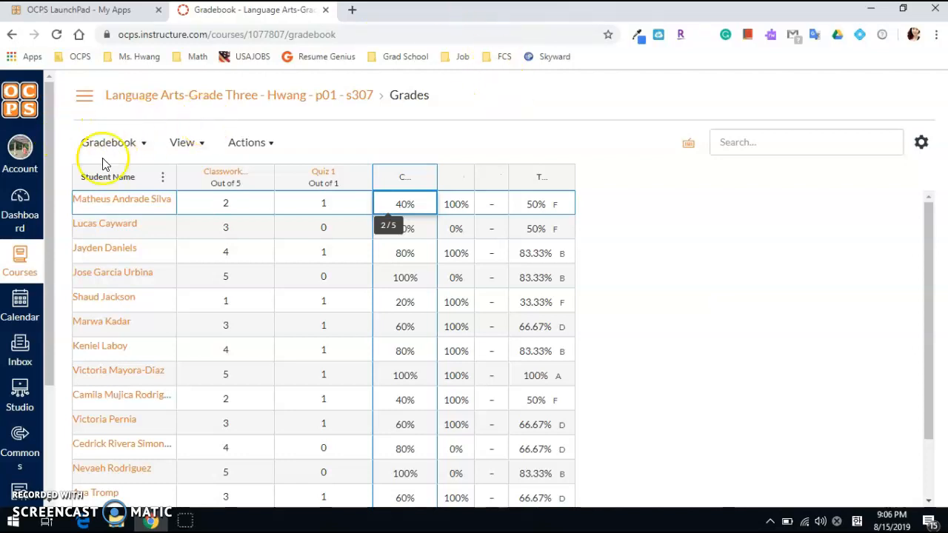
Sync the Classwork 1 and Quiz 1 grades to Skyward for the p01 - s307 Language Arts section and refresh the grade sync history
left_click(266, 148)
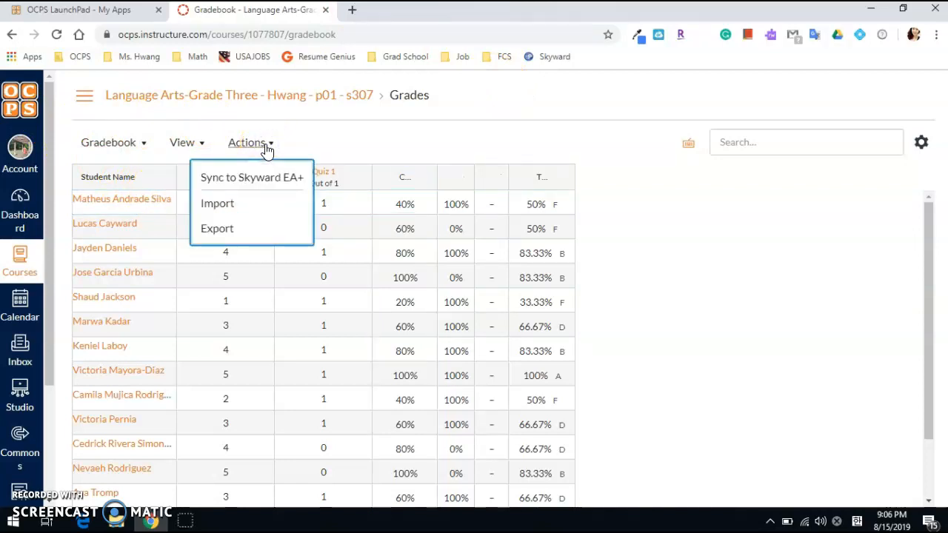
left_click(269, 184)
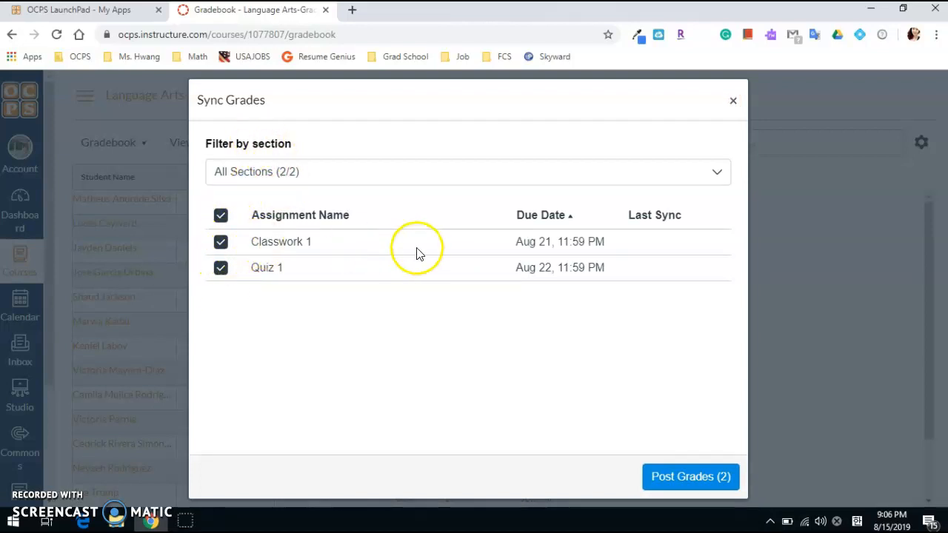
left_click(451, 170)
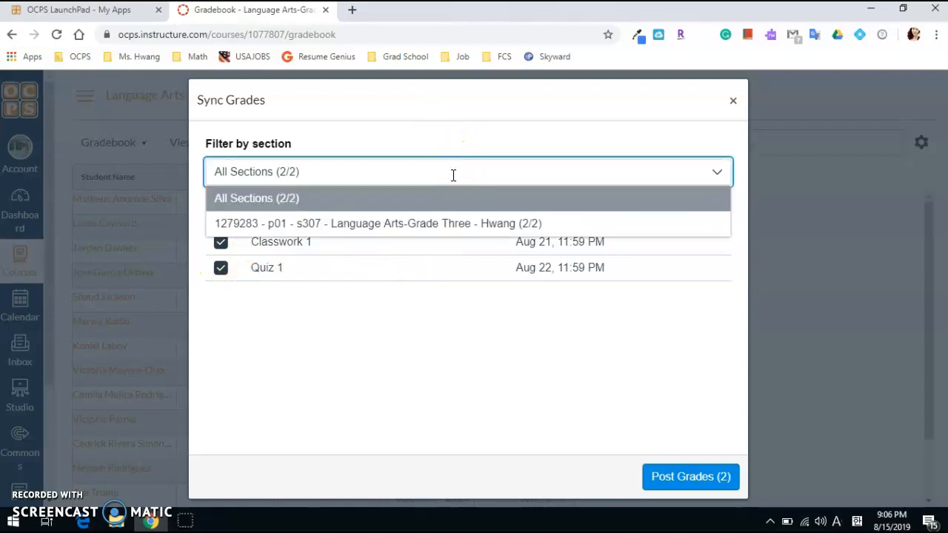
left_click(437, 224)
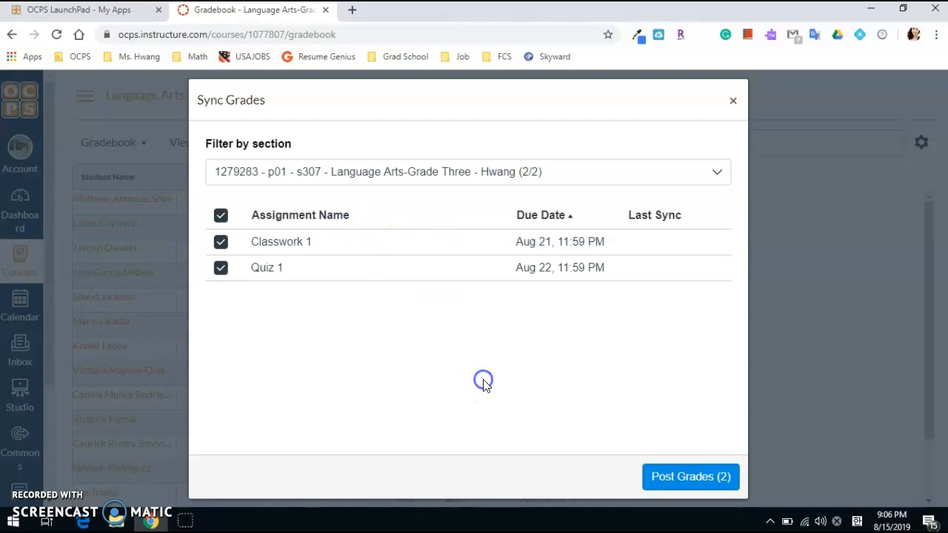
left_click(659, 482)
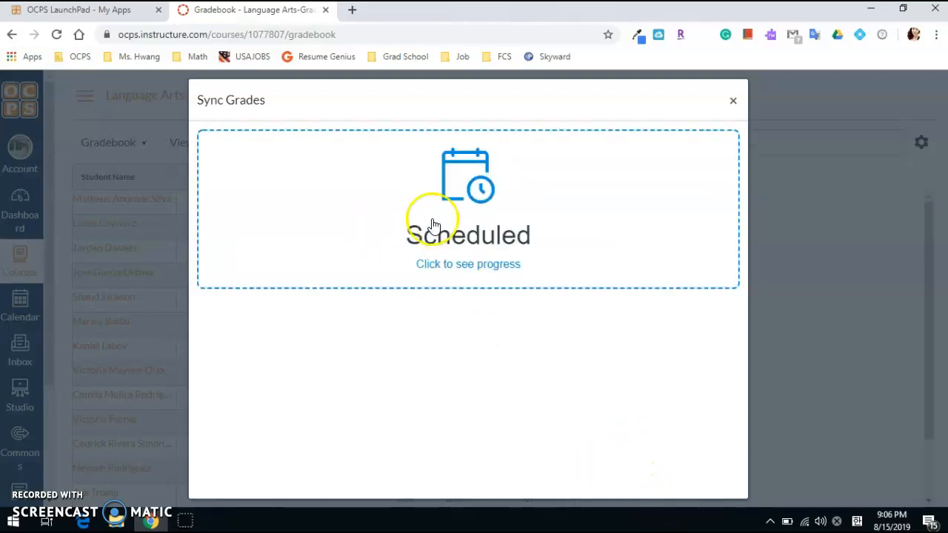
left_click(485, 266)
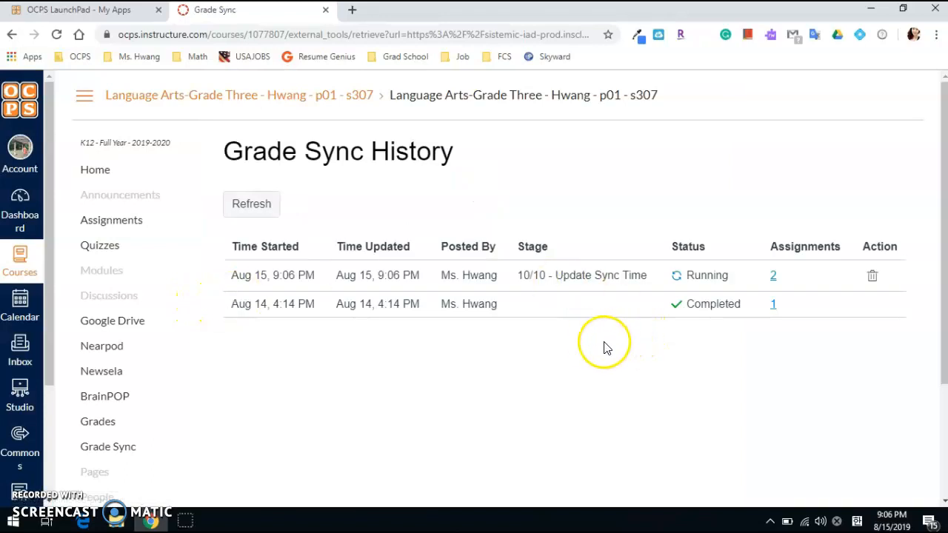
left_click(254, 210)
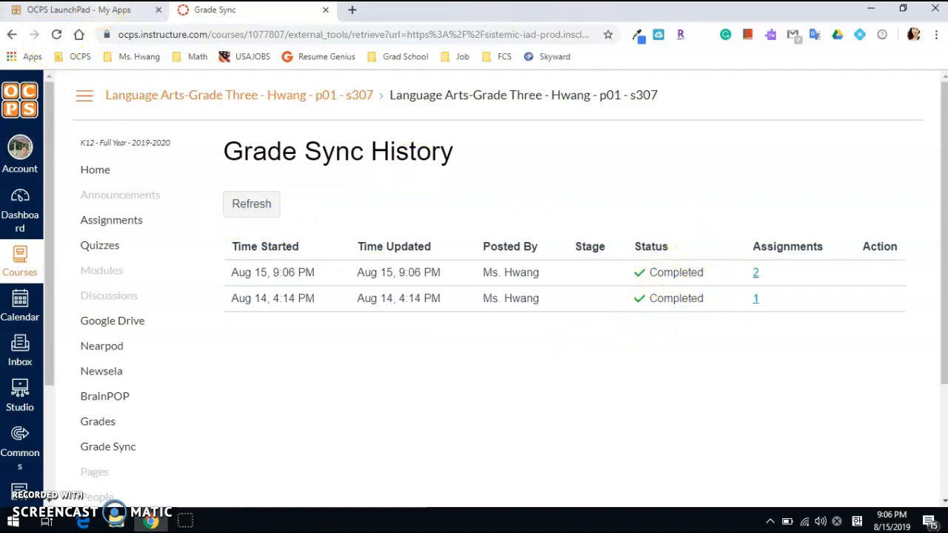
Open Skyward Production from OCPS LaunchPad and check the synced scores in the period 5 Language Arts-Grade Three gradebook
left_click(101, 15)
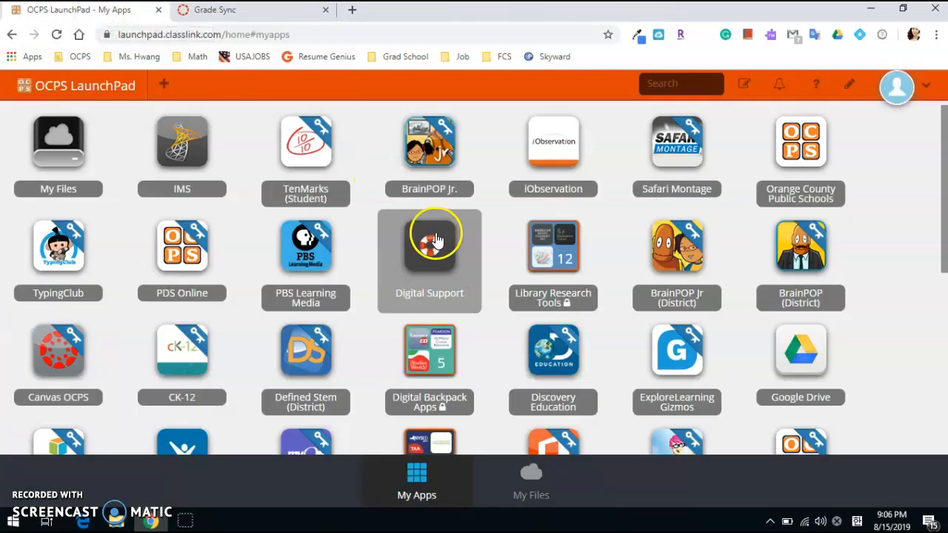
scroll(473, 220, "down", 5)
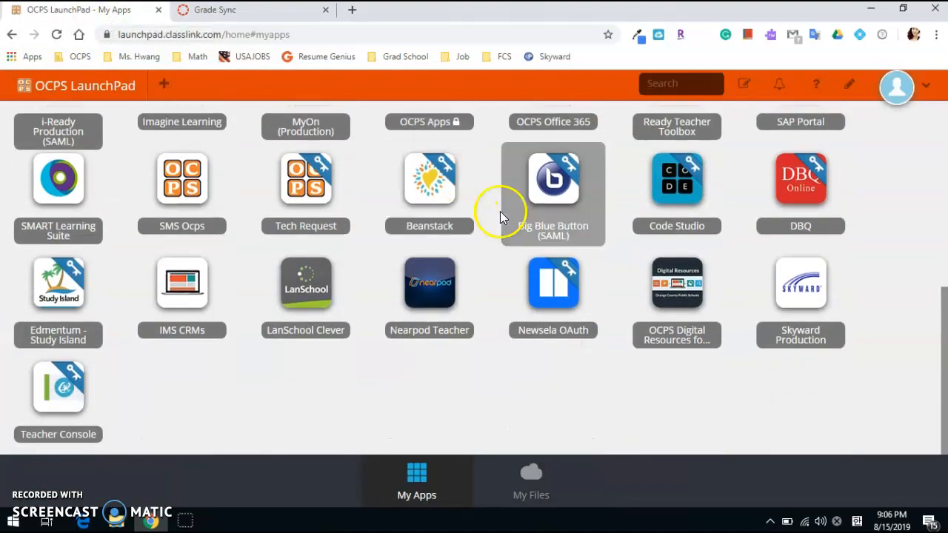
left_click(814, 306)
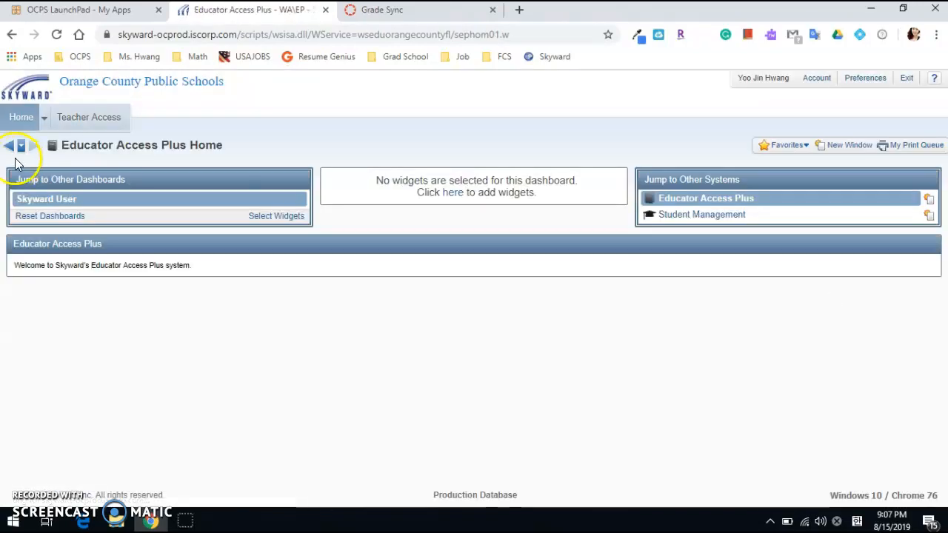
left_click(83, 126)
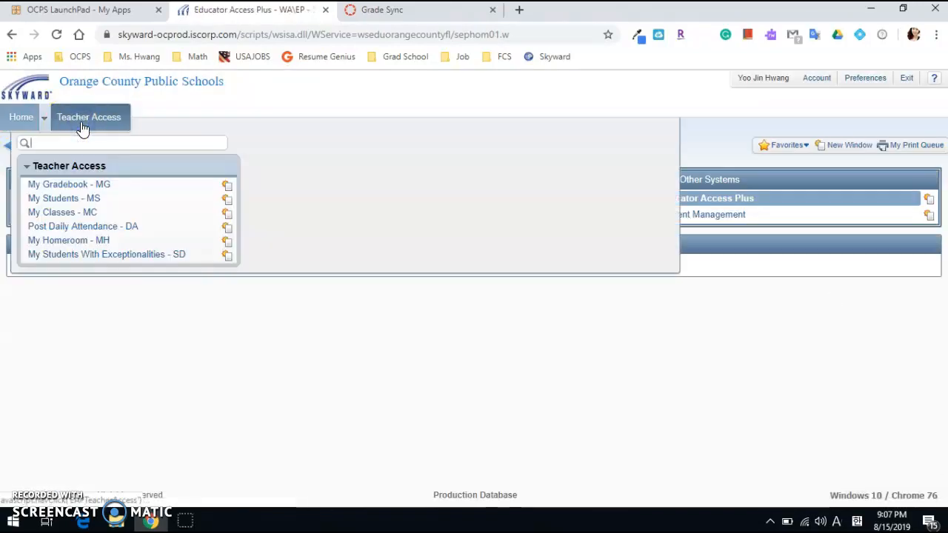
left_click(77, 185)
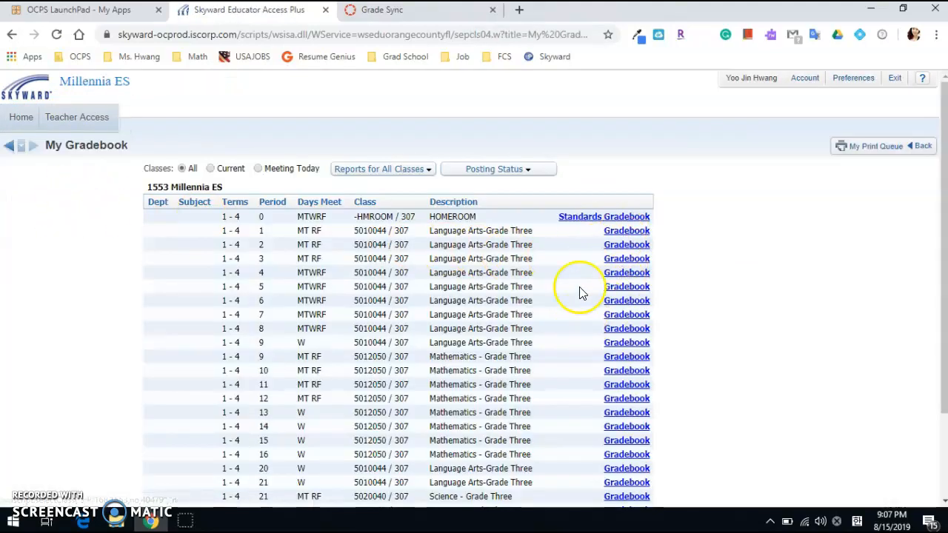
left_click(620, 287)
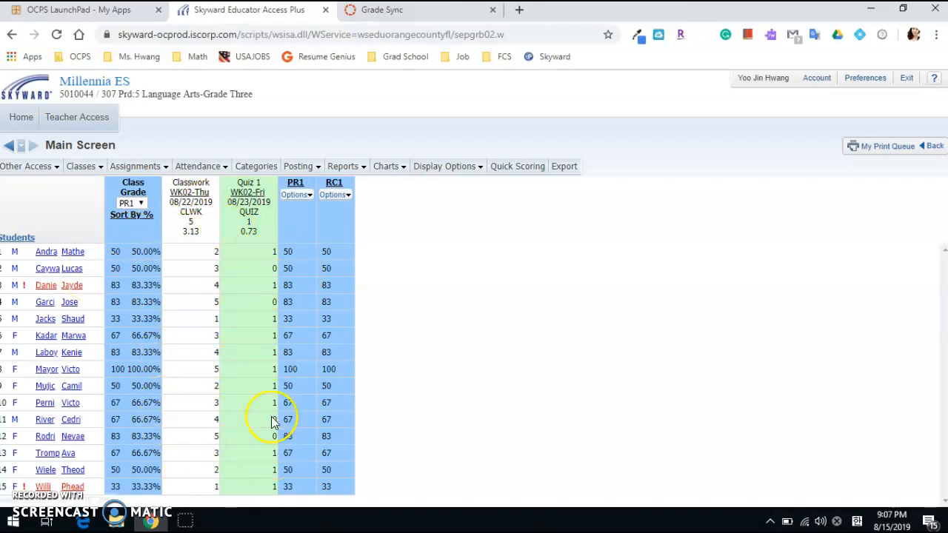
Switch back to Canvas and review the Language Arts course's home page, assignment list and gradebook
left_click(359, 14)
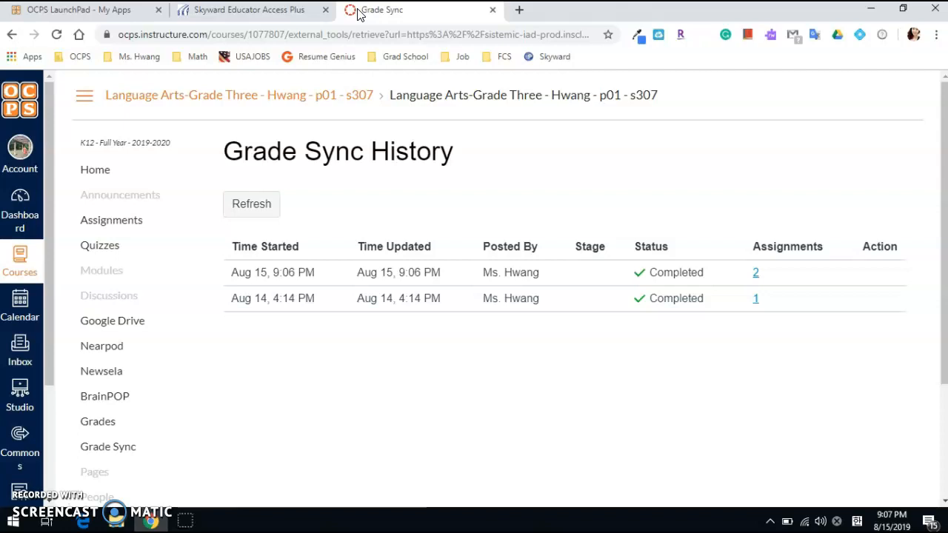
left_click(138, 180)
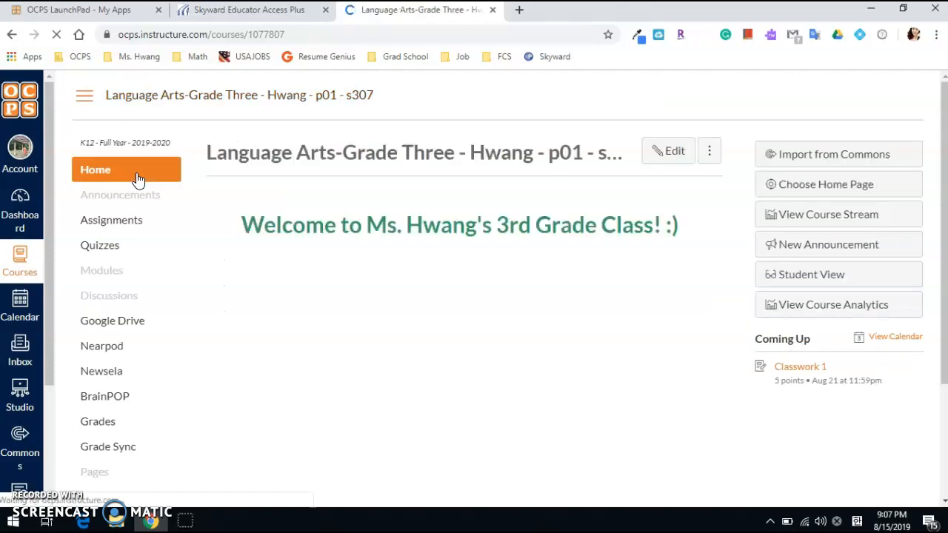
left_click(145, 227)
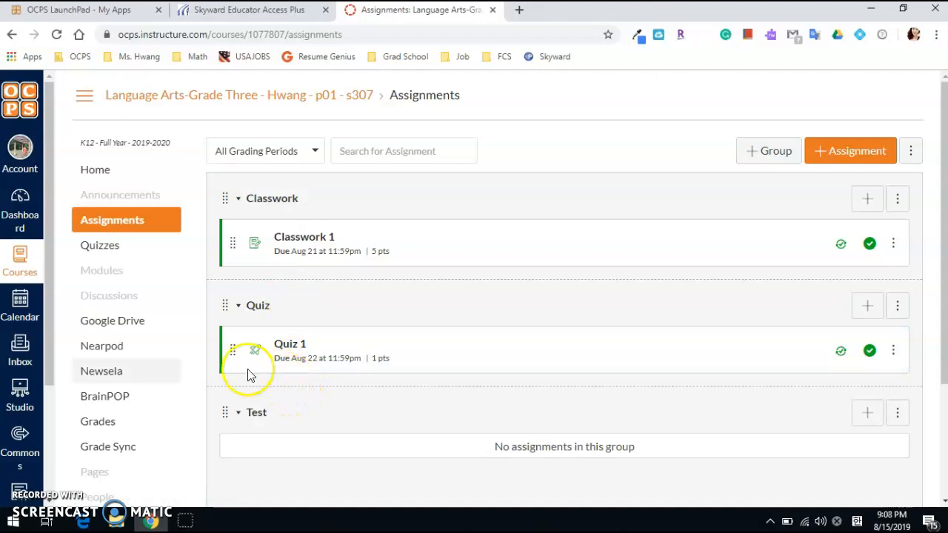
left_click(123, 423)
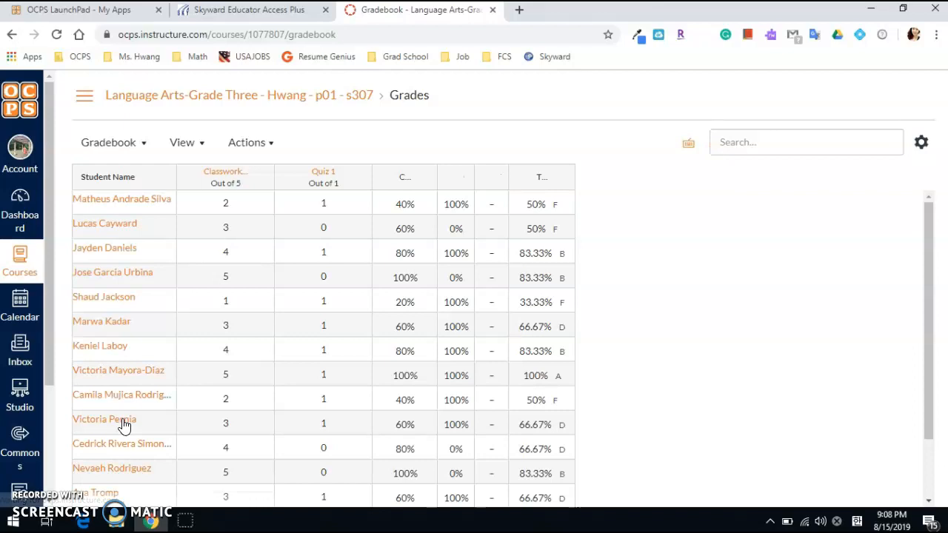
Review the Skyward sync options for Classwork 1 and Quiz 1 without posting, and switch back to the Skyward gradebook
left_click(268, 143)
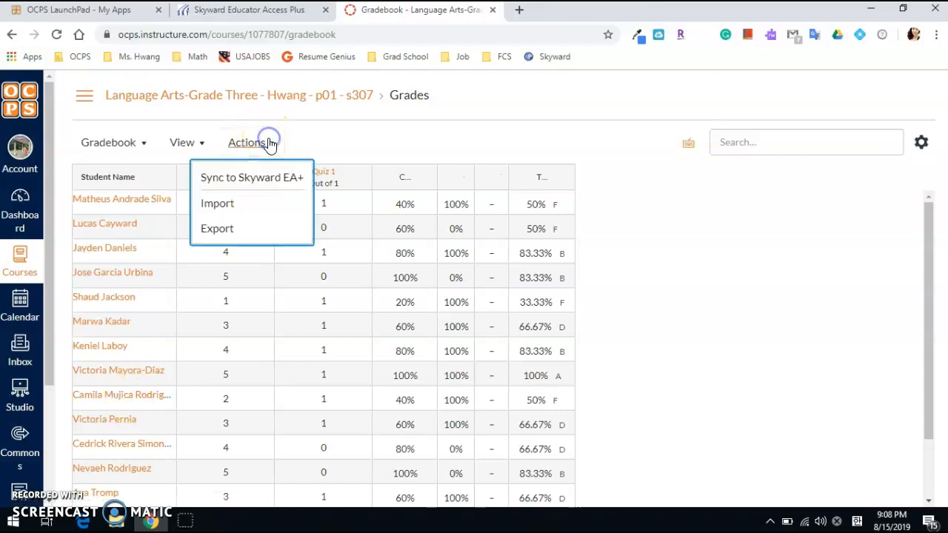
left_click(269, 185)
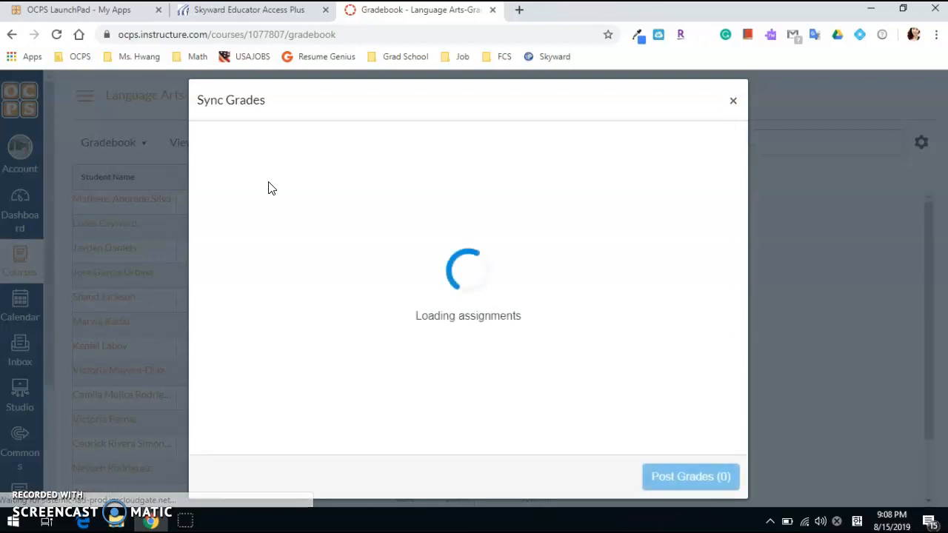
left_click(732, 98)
left_click(294, 13)
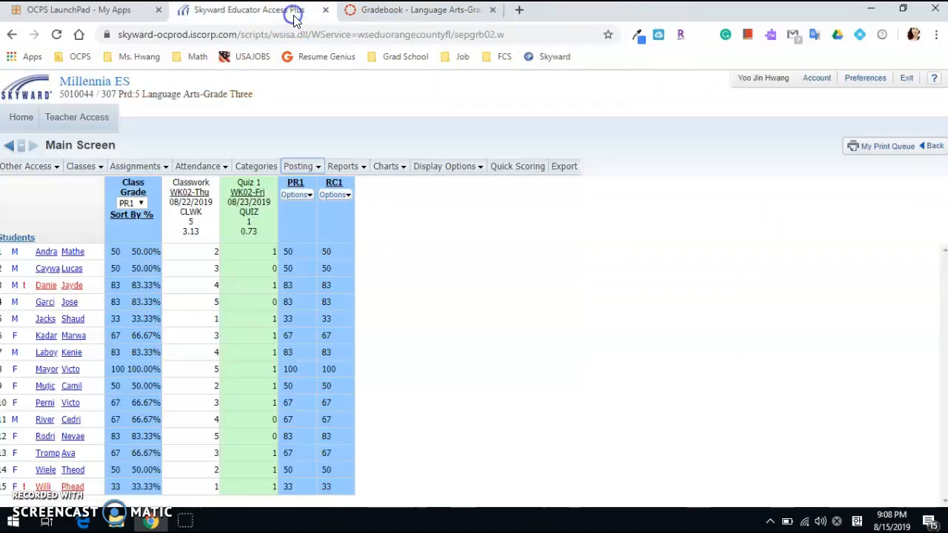